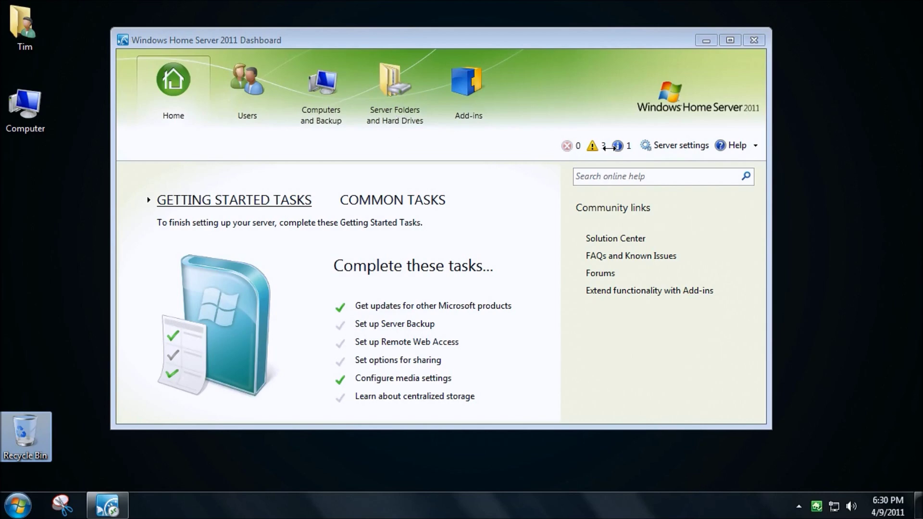
- Format the WDC WD30EZRS-11J99B0 hard disk from the unformatted hard disks alert and close the wizard after reviewing its new volumes
{"action": "left_click", "coordinate": [607, 147]}
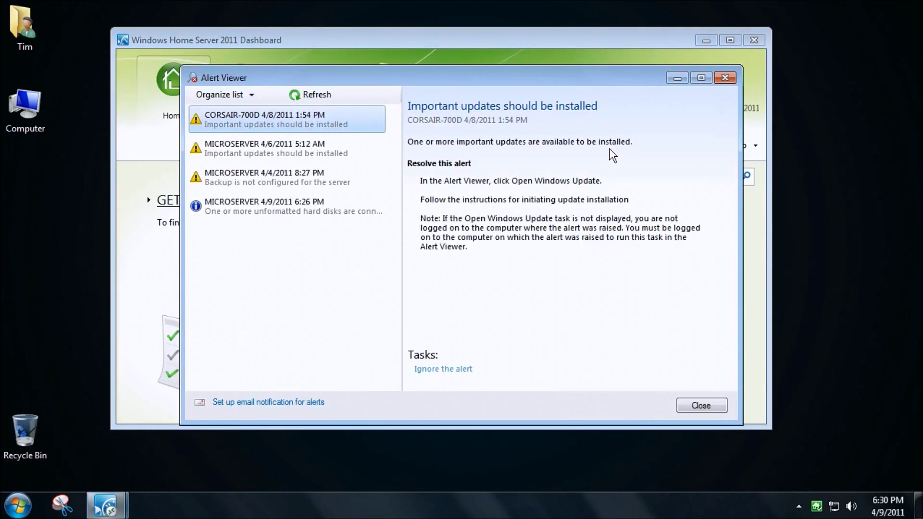
{"action": "left_click", "coordinate": [274, 212]}
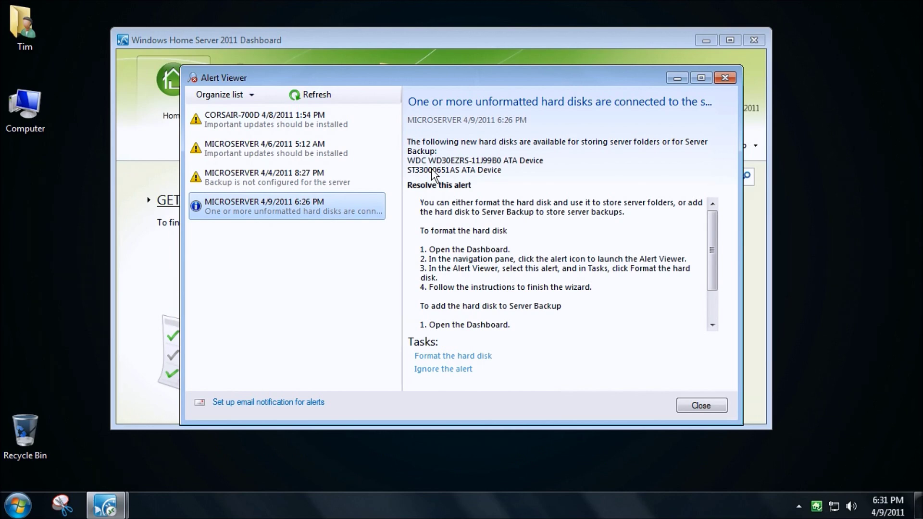
{"action": "left_click", "coordinate": [462, 359]}
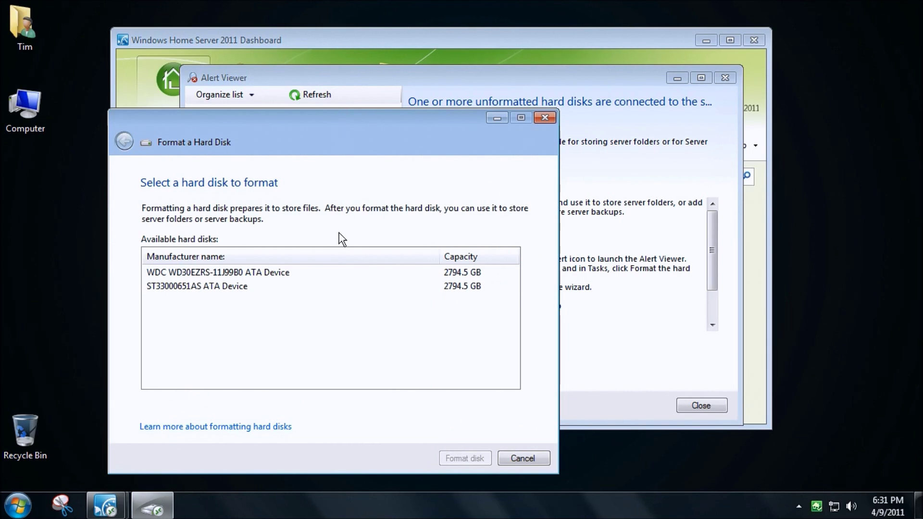
{"action": "left_click", "coordinate": [306, 272]}
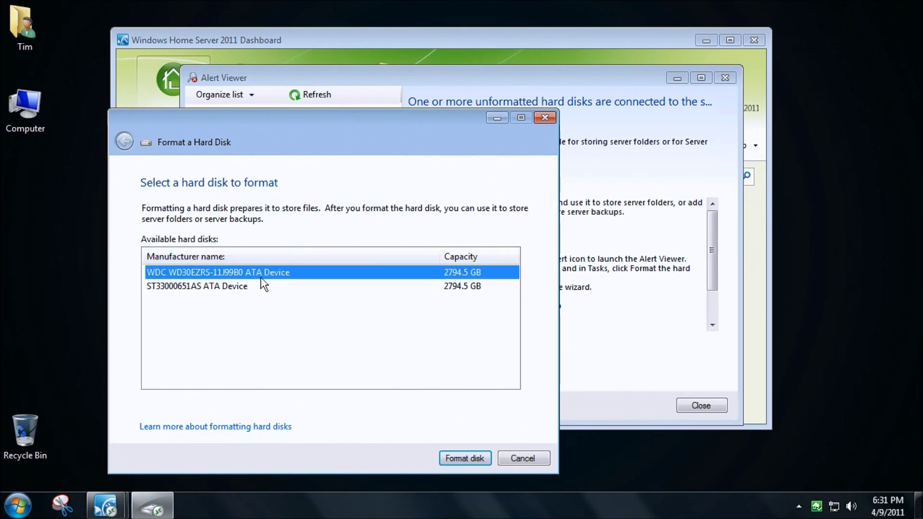
{"action": "left_click", "coordinate": [464, 458]}
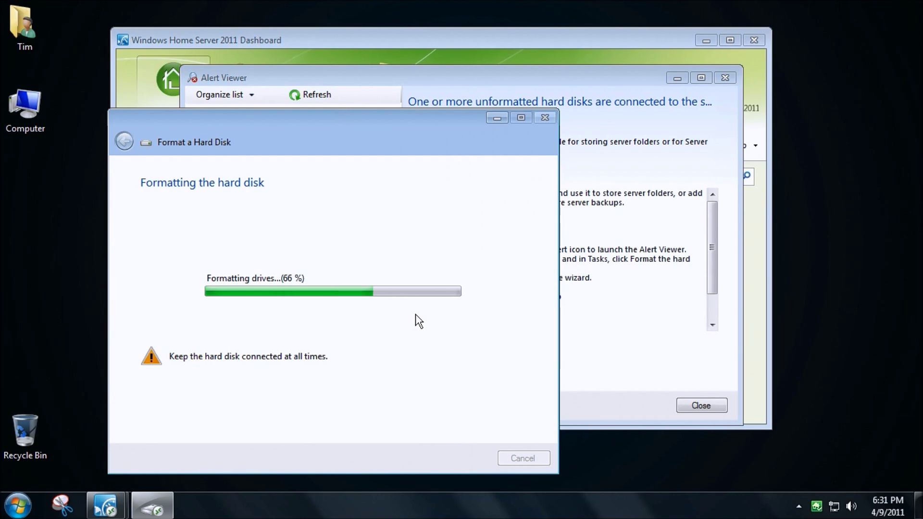
{"action": "left_click", "coordinate": [270, 265]}
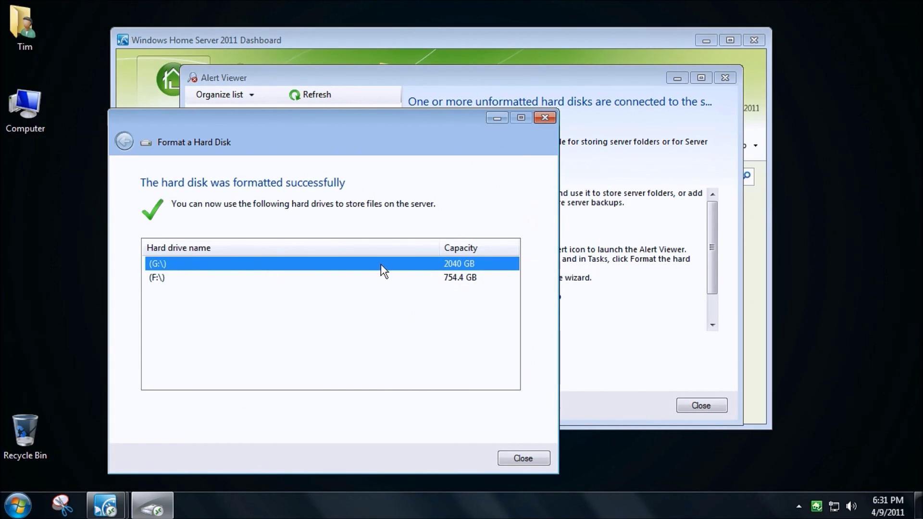
{"action": "left_click", "coordinate": [338, 276]}
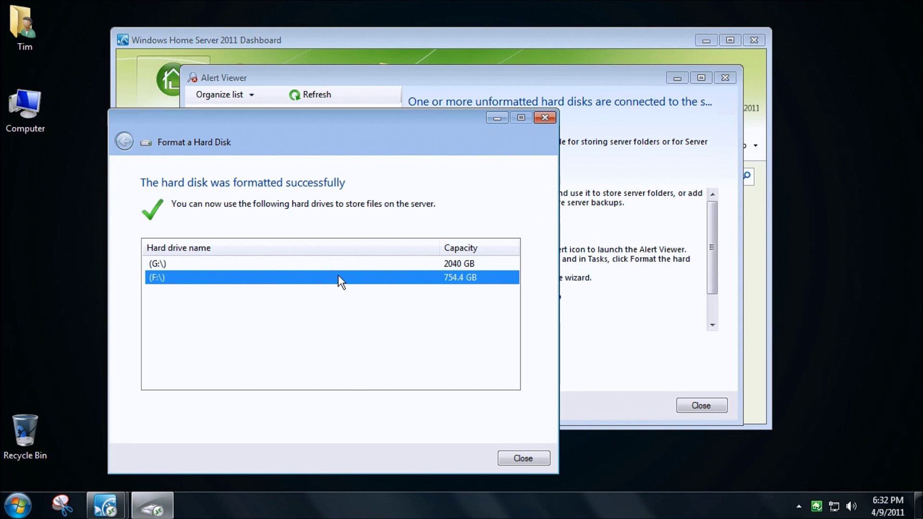
{"action": "left_click", "coordinate": [339, 267]}
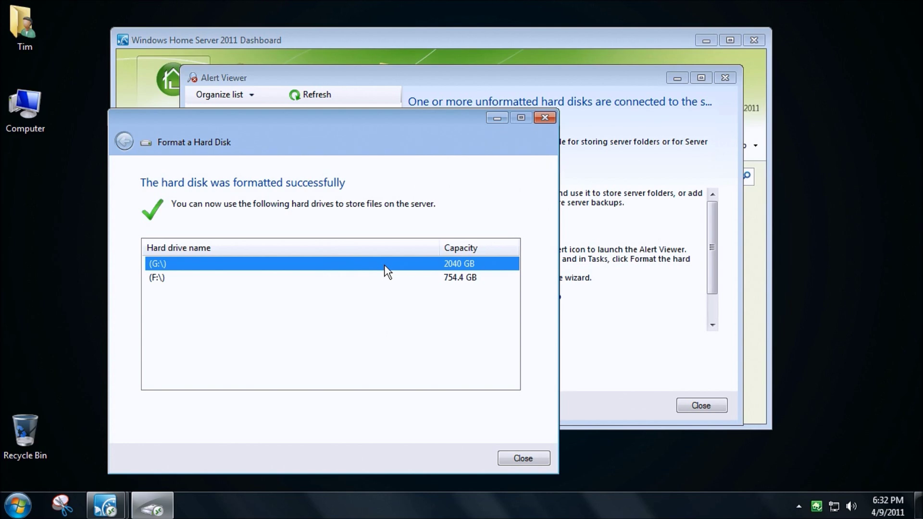
{"action": "left_click", "coordinate": [511, 459]}
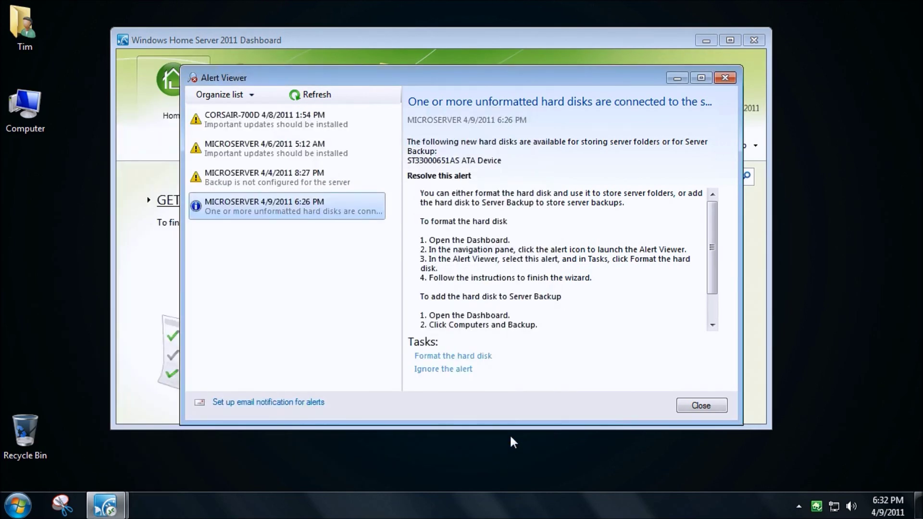
- Format the remaining ST33000651AS hard disk from the same alert, review its new volumes, and close the alert viewer
{"action": "left_click", "coordinate": [280, 210]}
{"action": "left_click", "coordinate": [457, 359]}
{"action": "left_click", "coordinate": [150, 186]}
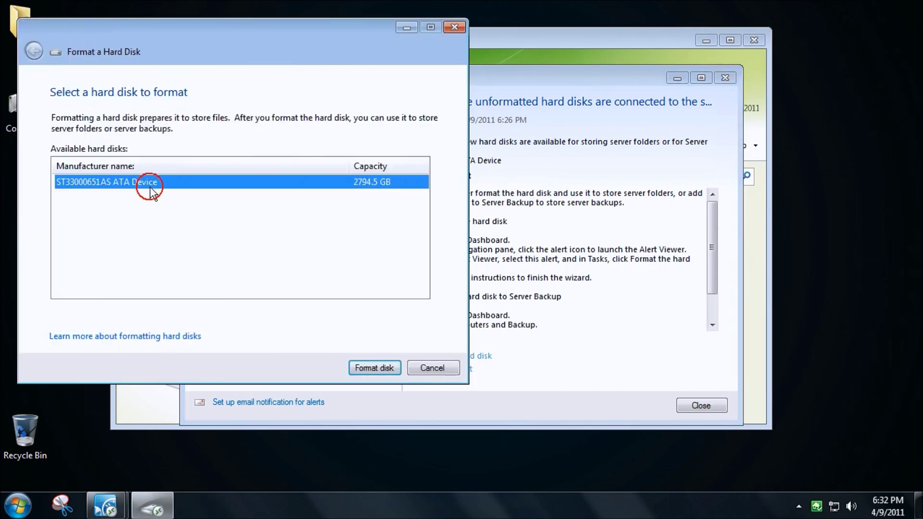
{"action": "left_click", "coordinate": [373, 368]}
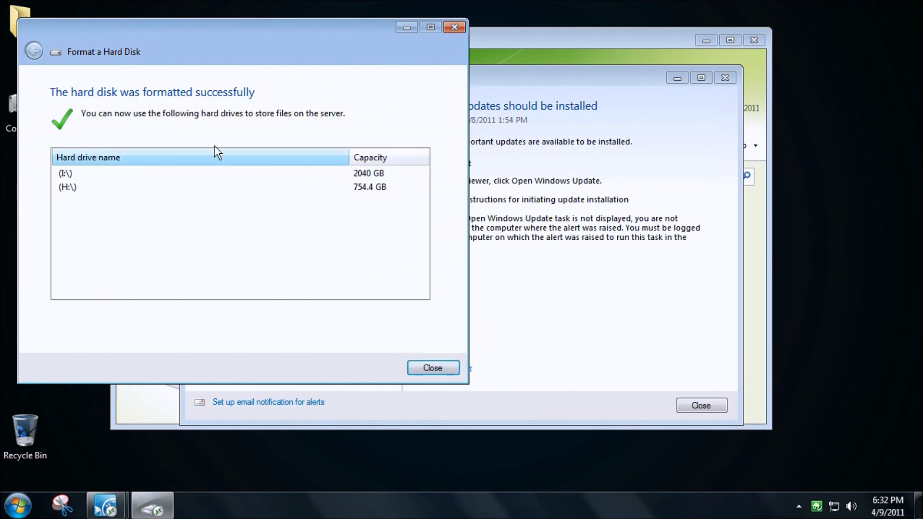
{"action": "left_click", "coordinate": [118, 172]}
{"action": "left_click", "coordinate": [118, 188]}
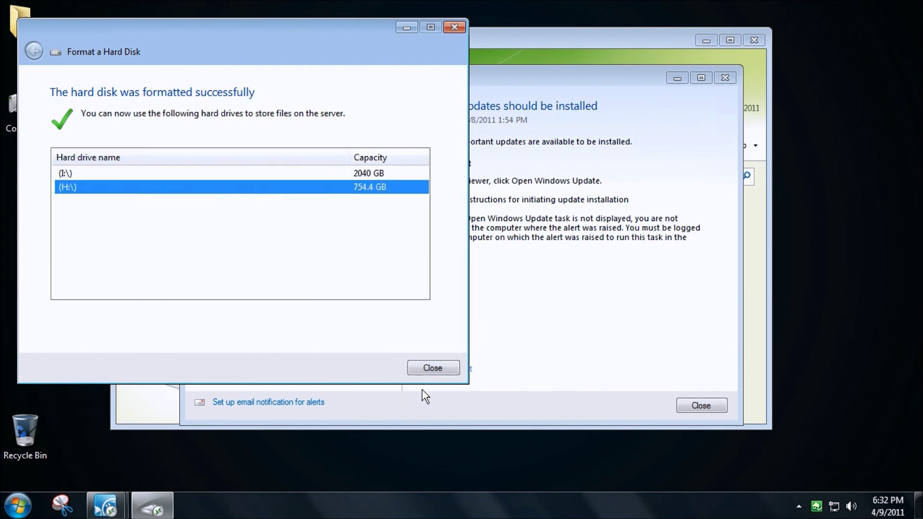
{"action": "left_click", "coordinate": [426, 370]}
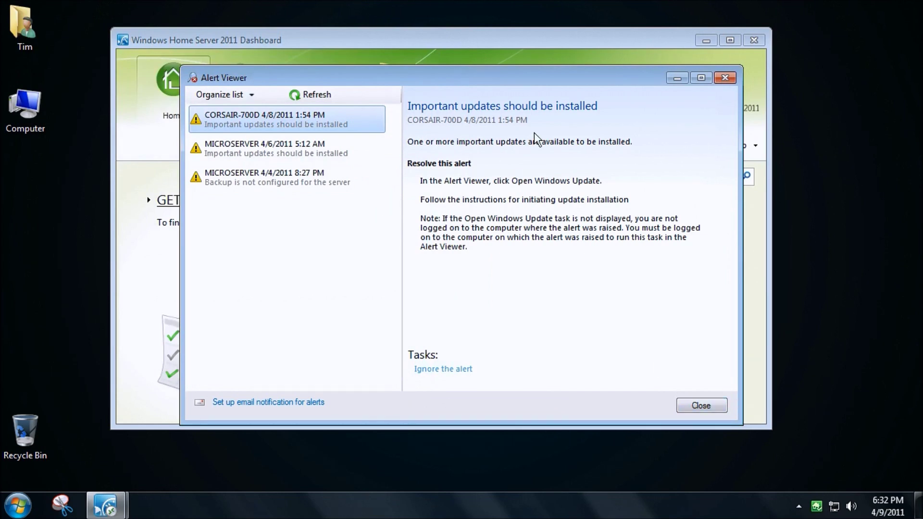
{"action": "left_click", "coordinate": [697, 408]}
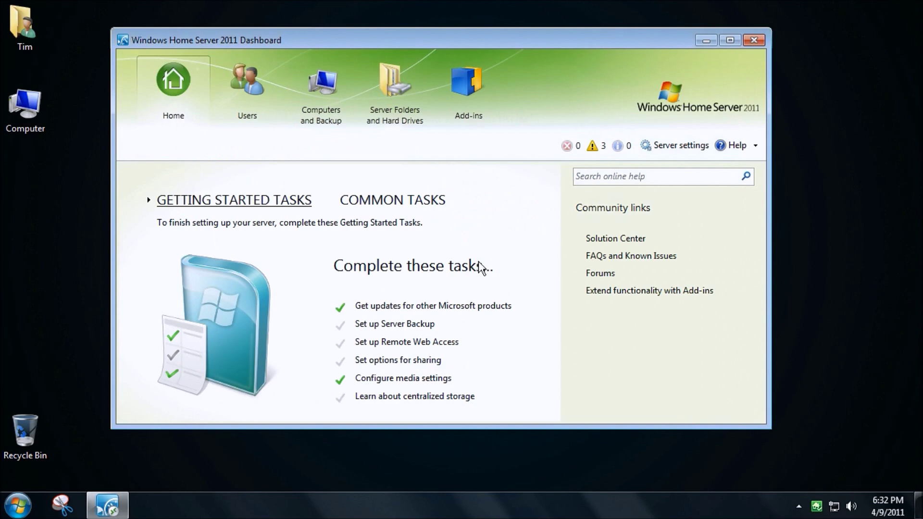
- Examine the capacity and free space of drives F:, G:, H: and I: in the server's hard drive list
{"action": "left_click", "coordinate": [373, 116]}
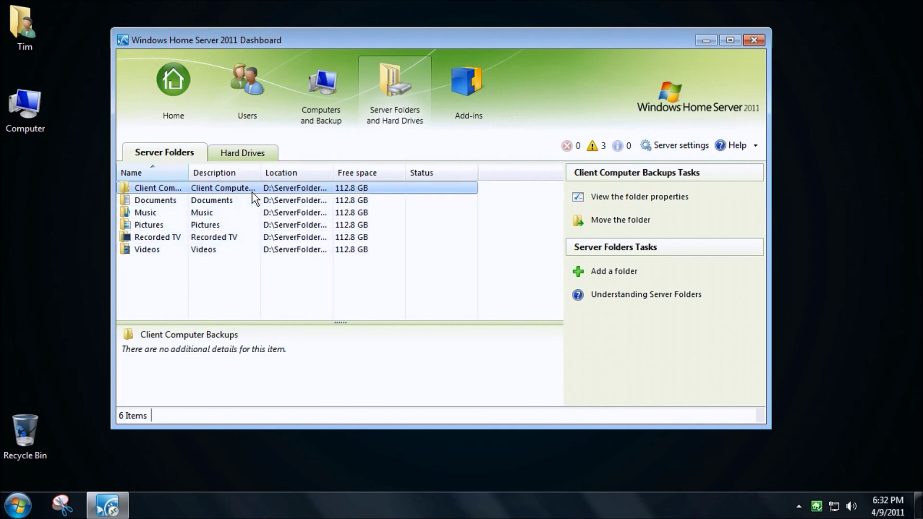
{"action": "left_click", "coordinate": [246, 156]}
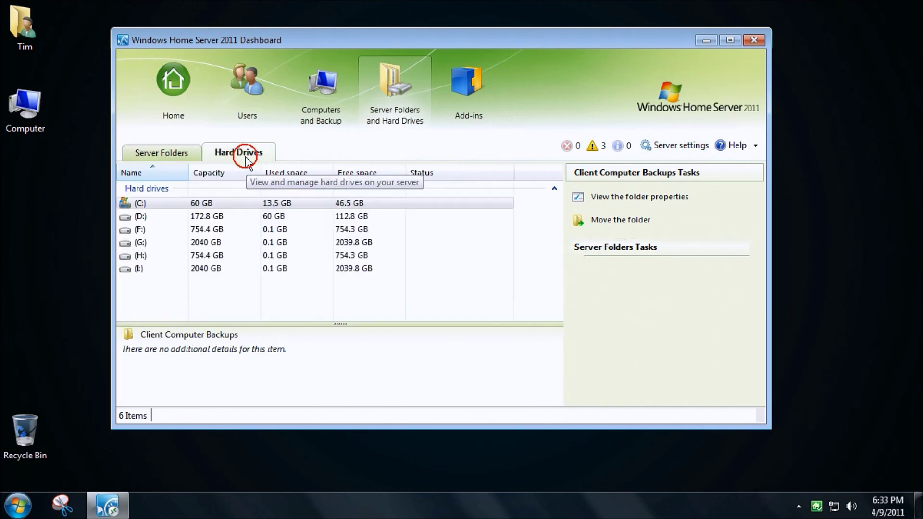
{"action": "left_click", "coordinate": [354, 242]}
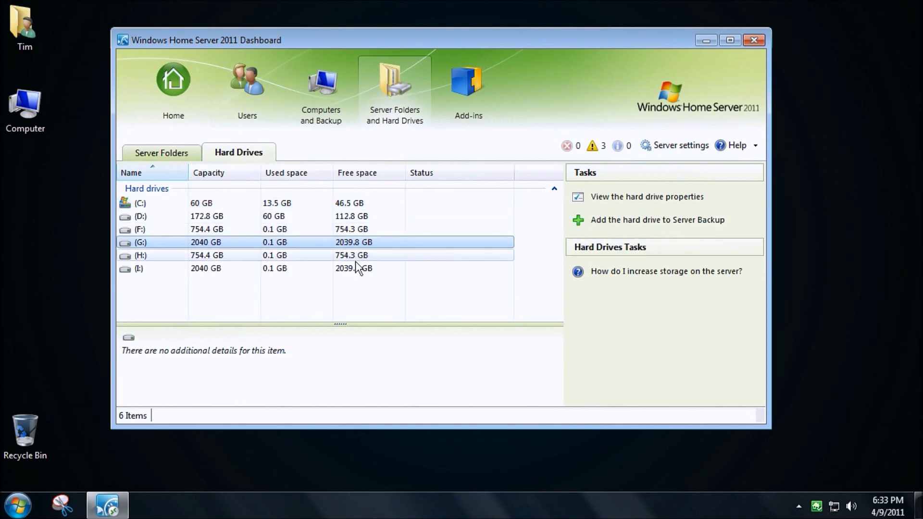
{"action": "left_click", "coordinate": [300, 269]}
{"action": "left_click", "coordinate": [295, 243]}
{"action": "left_click", "coordinate": [296, 267]}
{"action": "left_click", "coordinate": [306, 257]}
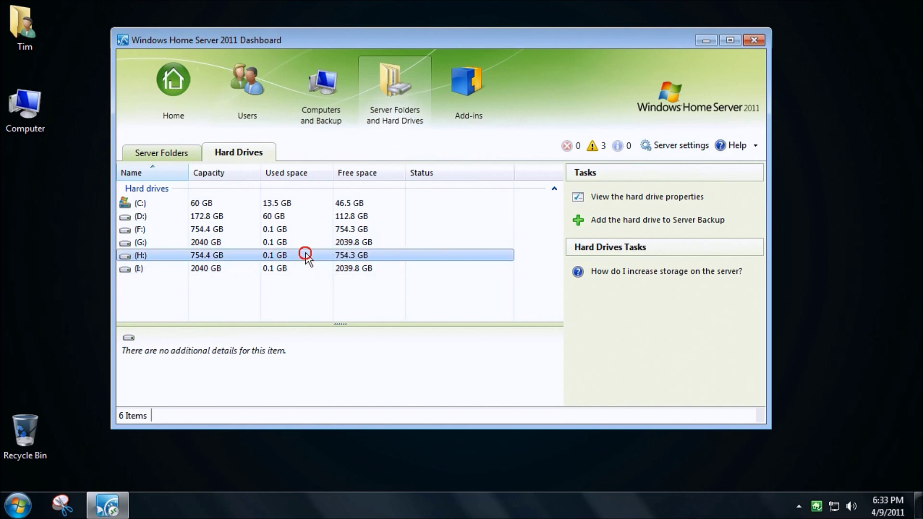
{"action": "left_click", "coordinate": [301, 229]}
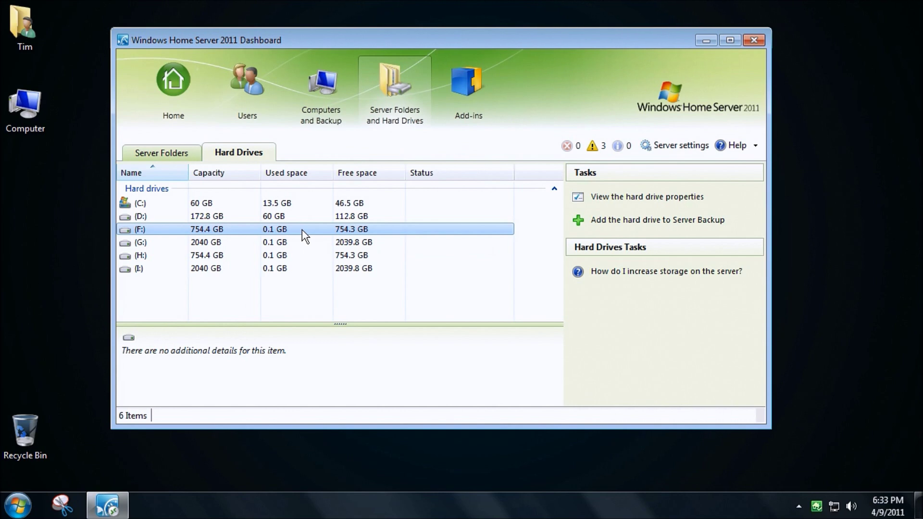
- Review the drives offered as new locations for the Music server folder without moving it, and return to the hard drive list
{"action": "left_click", "coordinate": [168, 156]}
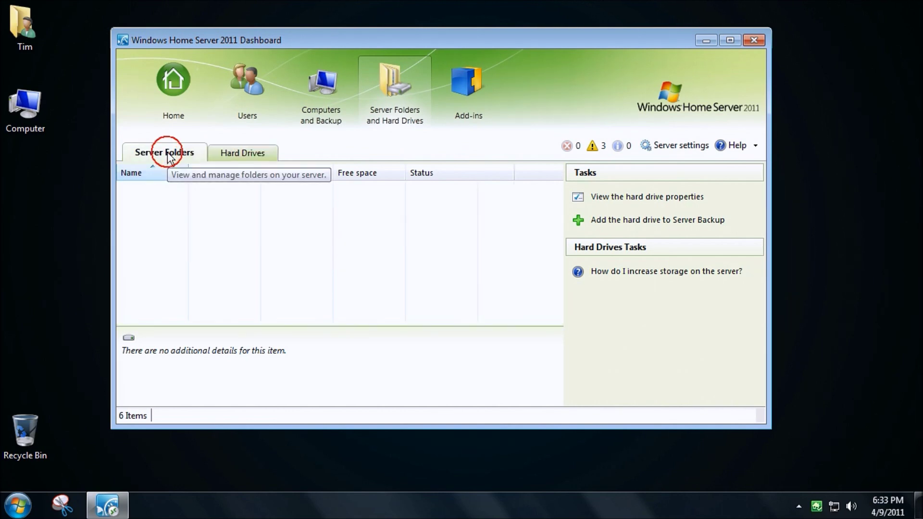
{"action": "left_click", "coordinate": [266, 213]}
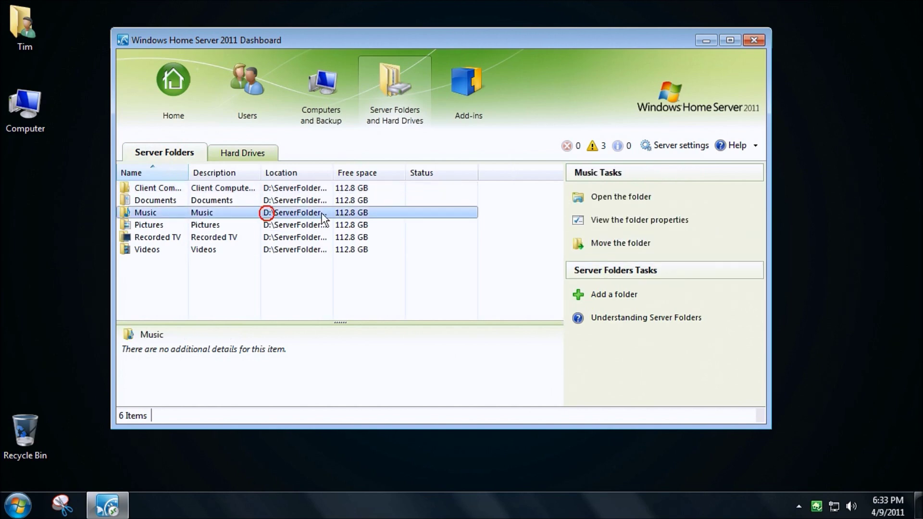
{"action": "left_click", "coordinate": [628, 243]}
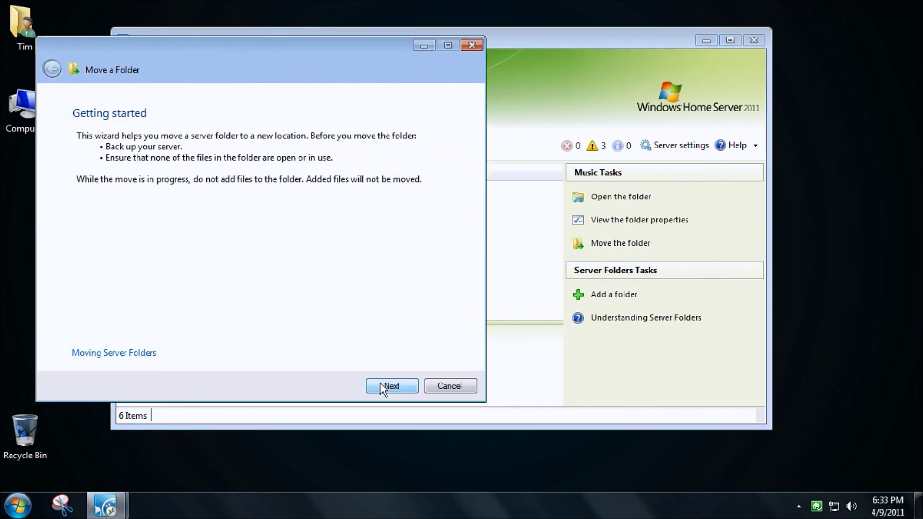
{"action": "left_click", "coordinate": [381, 384]}
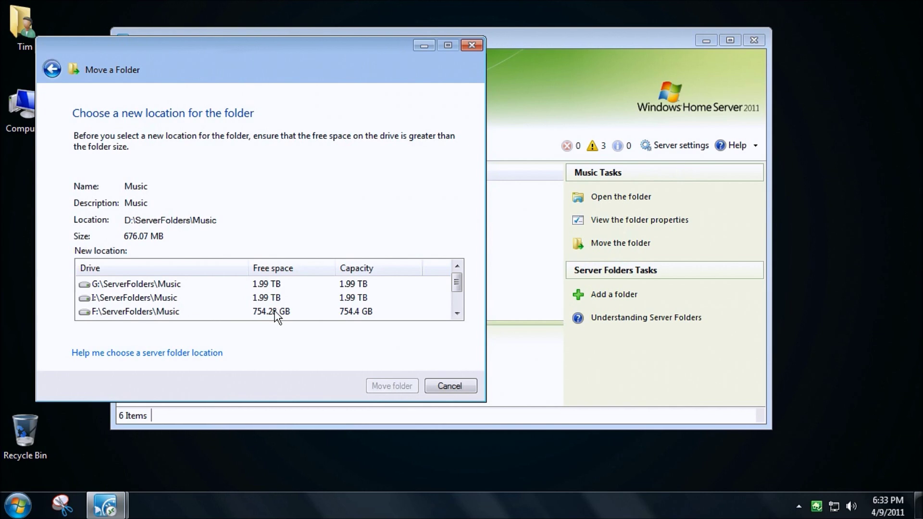
{"action": "left_click", "coordinate": [445, 386]}
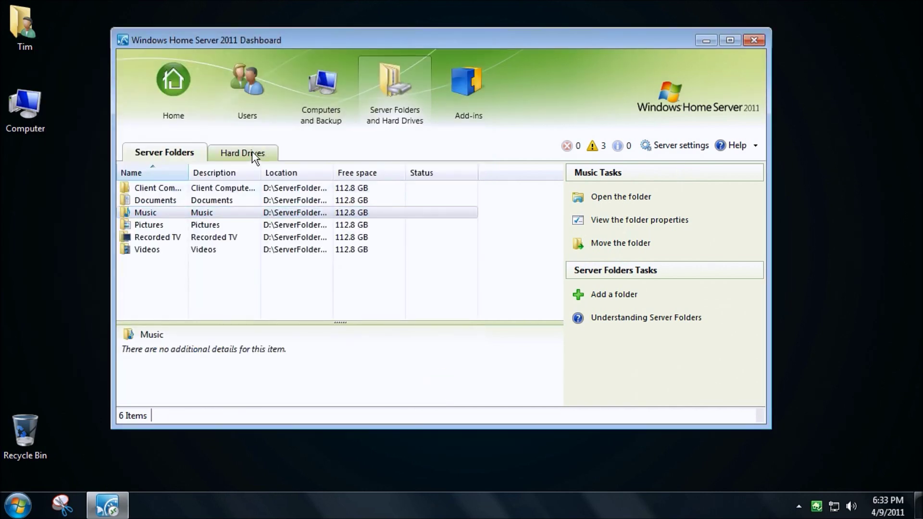
{"action": "left_click", "coordinate": [252, 154]}
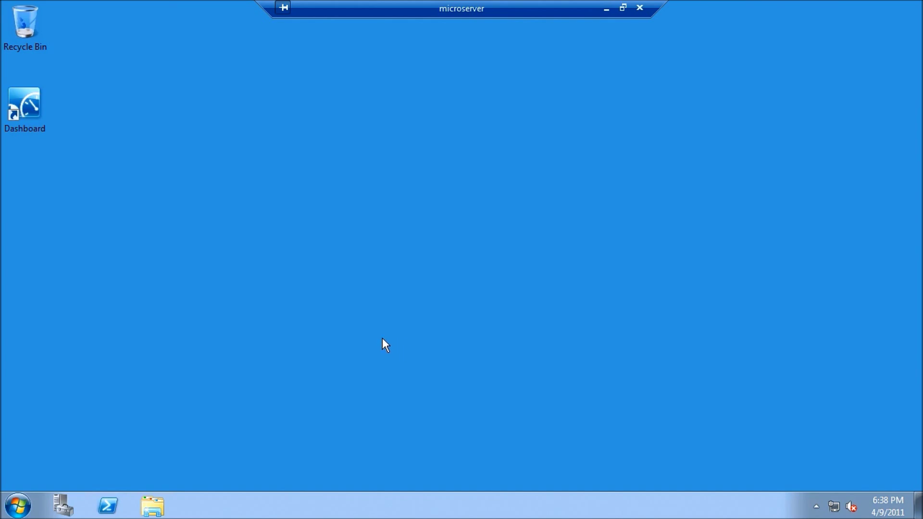
- On the microserver remote desktop, open Disk Management in Server Manager through the computer's management option
{"action": "right_click", "coordinate": [15, 512]}
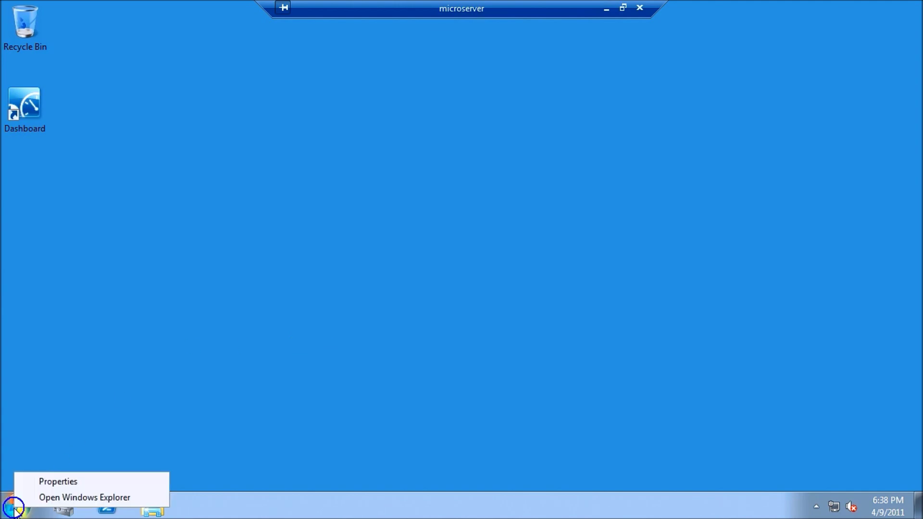
{"action": "left_click", "coordinate": [72, 497]}
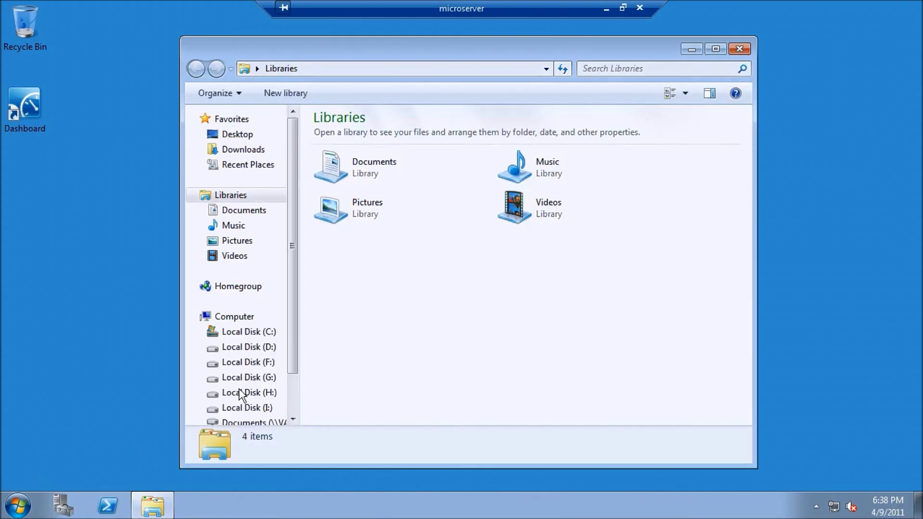
{"action": "right_click", "coordinate": [237, 322]}
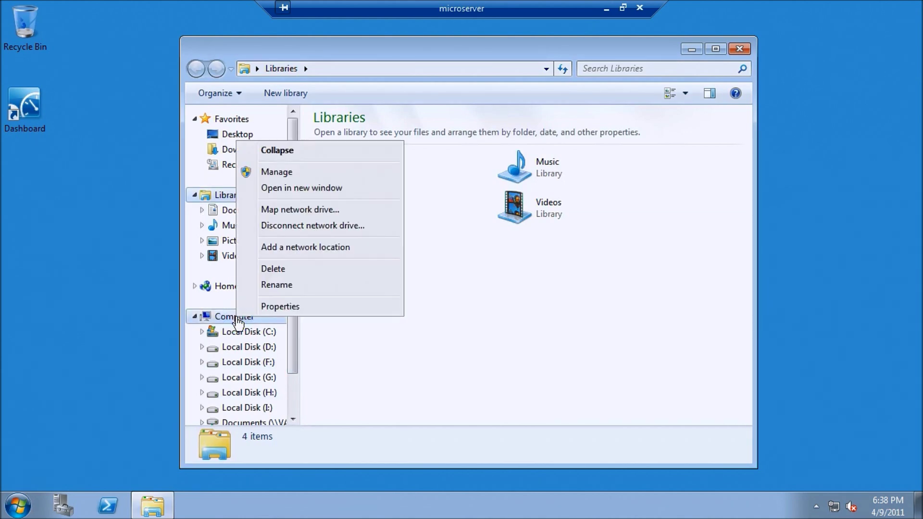
{"action": "left_click", "coordinate": [292, 173]}
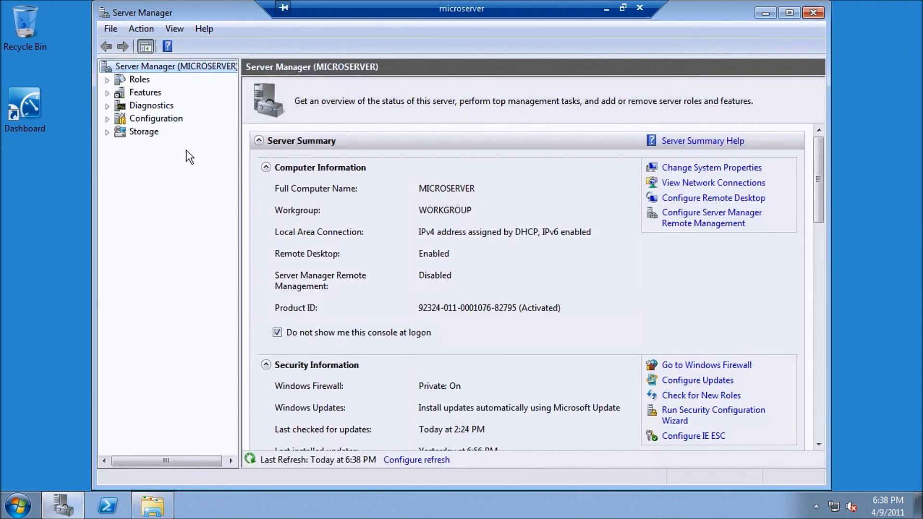
{"action": "left_click", "coordinate": [108, 133]}
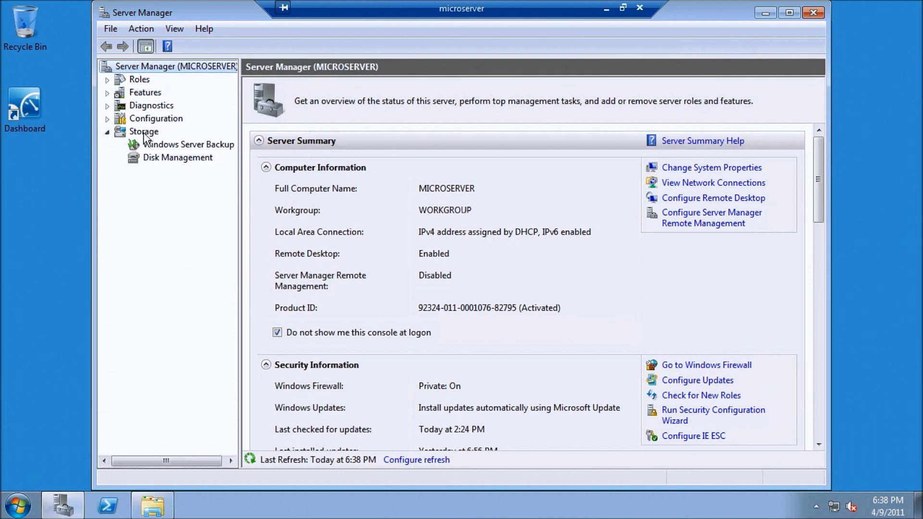
{"action": "left_click", "coordinate": [178, 158]}
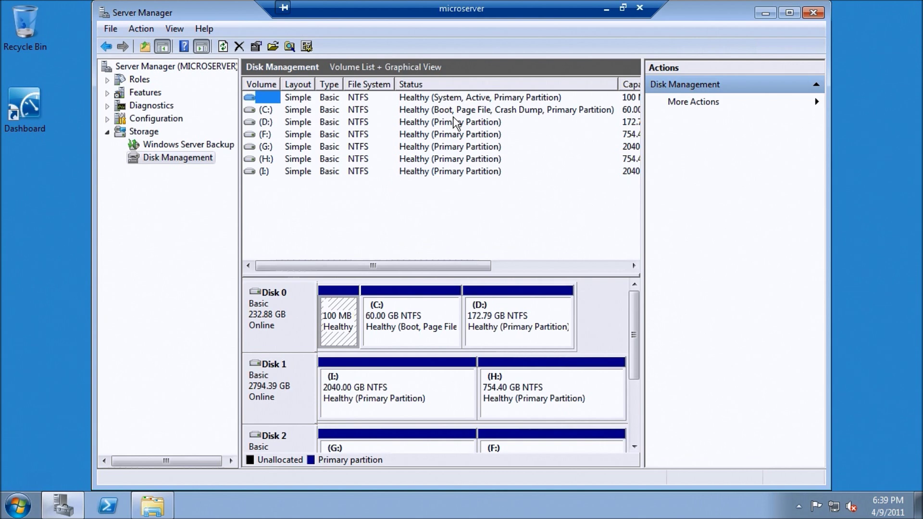
- Delete the 754.40 GB volume H: on Disk 1 and accept erasing all of its data
{"action": "left_click", "coordinate": [634, 447]}
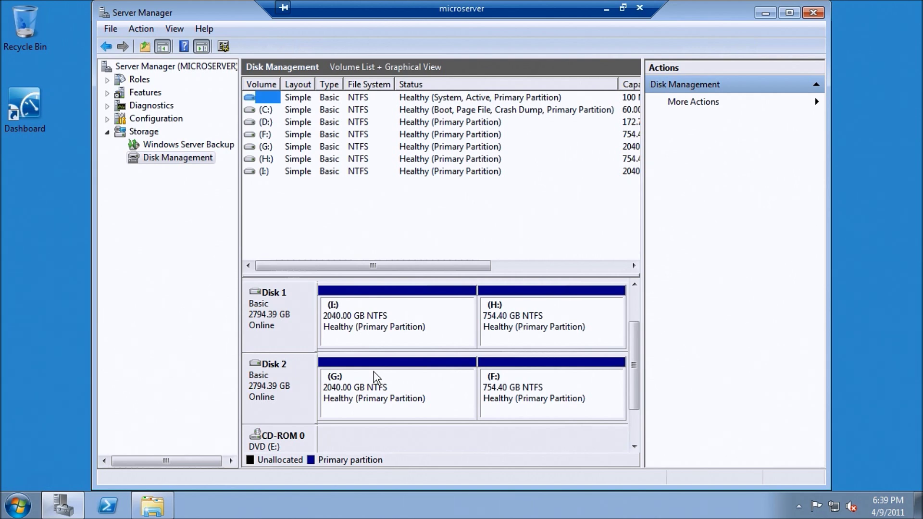
{"action": "right_click", "coordinate": [511, 317]}
{"action": "left_click", "coordinate": [556, 260]}
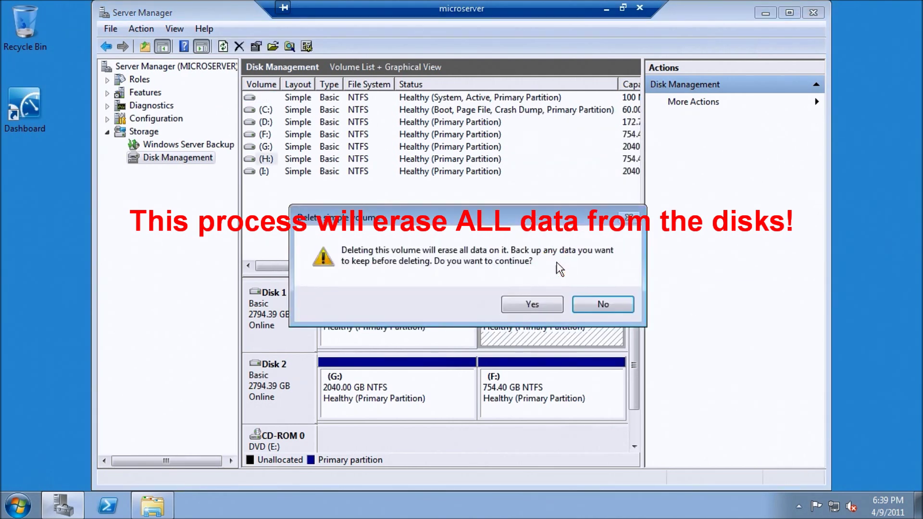
{"action": "left_click", "coordinate": [533, 302]}
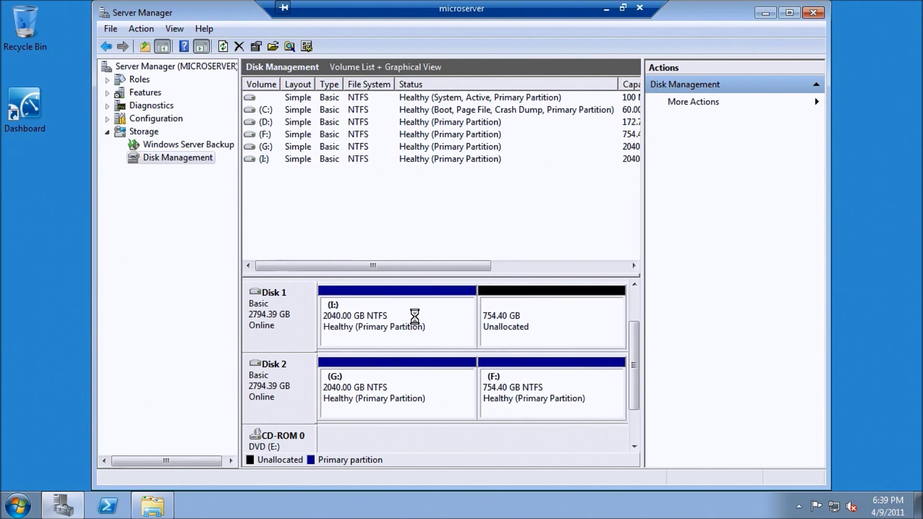
- Delete the 2040.00 GB volume I: on Disk 1 and accept erasing its data
{"action": "right_click", "coordinate": [388, 323]}
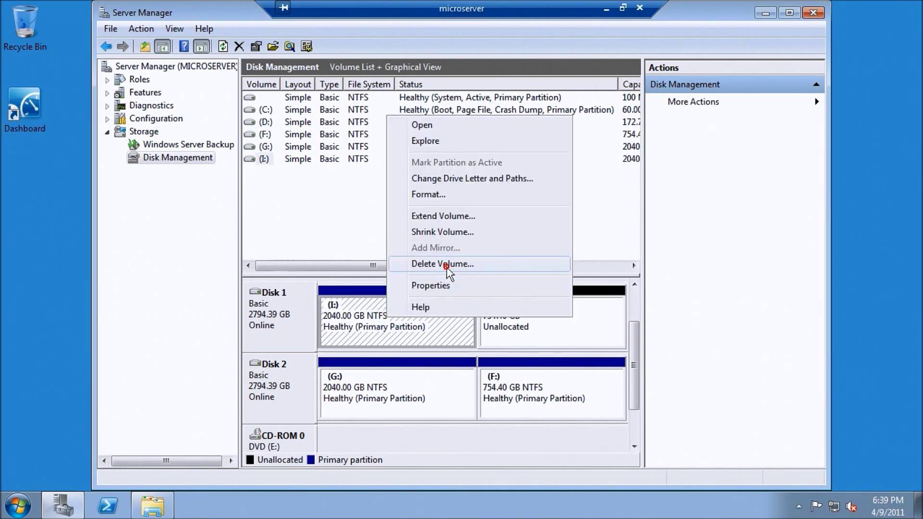
{"action": "left_click", "coordinate": [446, 266]}
{"action": "left_click", "coordinate": [510, 302]}
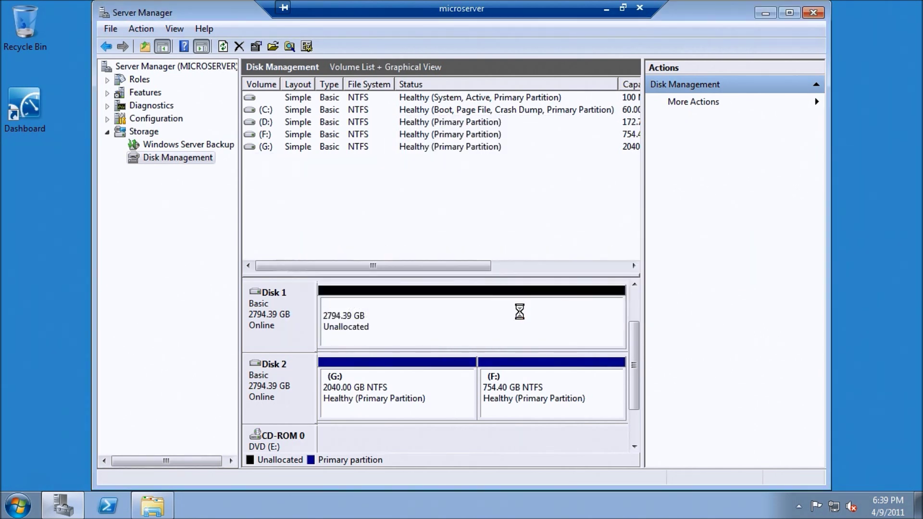
- Delete the 754.40 GB volume F: and the 2040.00 GB volume G: on Disk 2, accepting the data erasure
{"action": "right_click", "coordinate": [515, 376]}
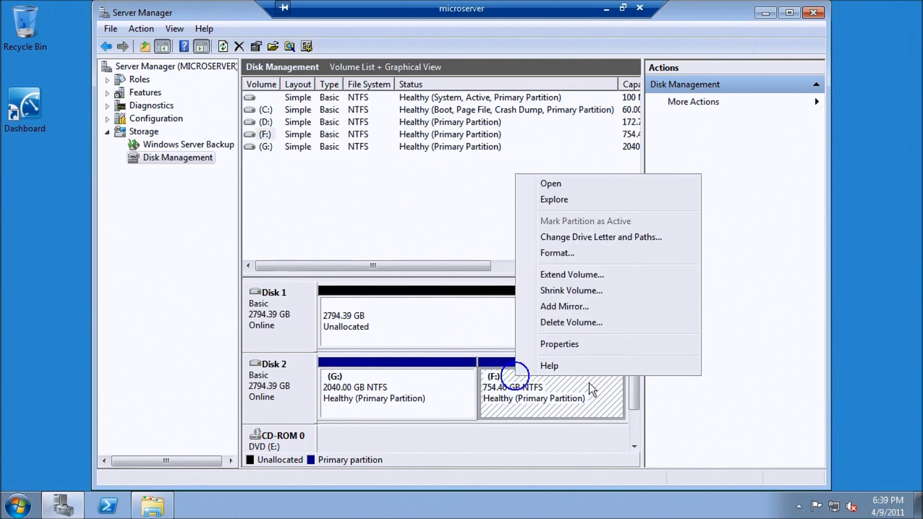
{"action": "left_click", "coordinate": [584, 323]}
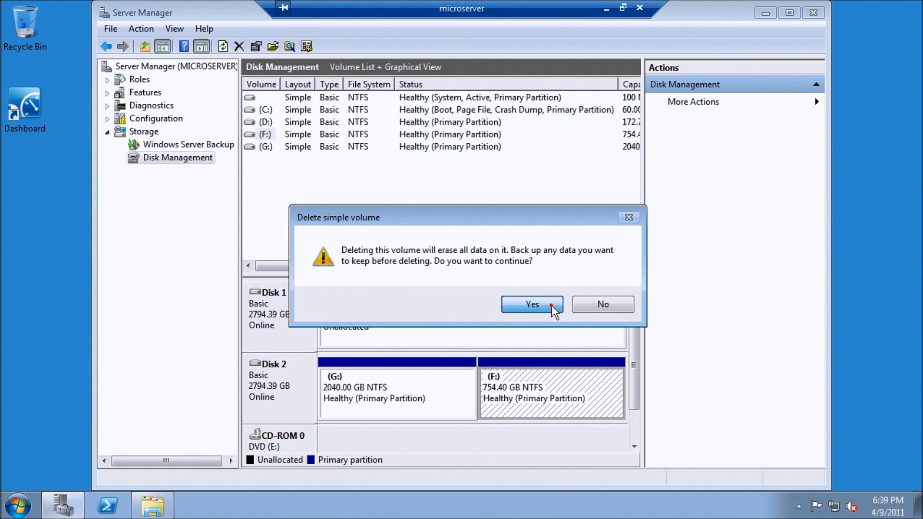
{"action": "left_click", "coordinate": [551, 305]}
{"action": "right_click", "coordinate": [385, 383]}
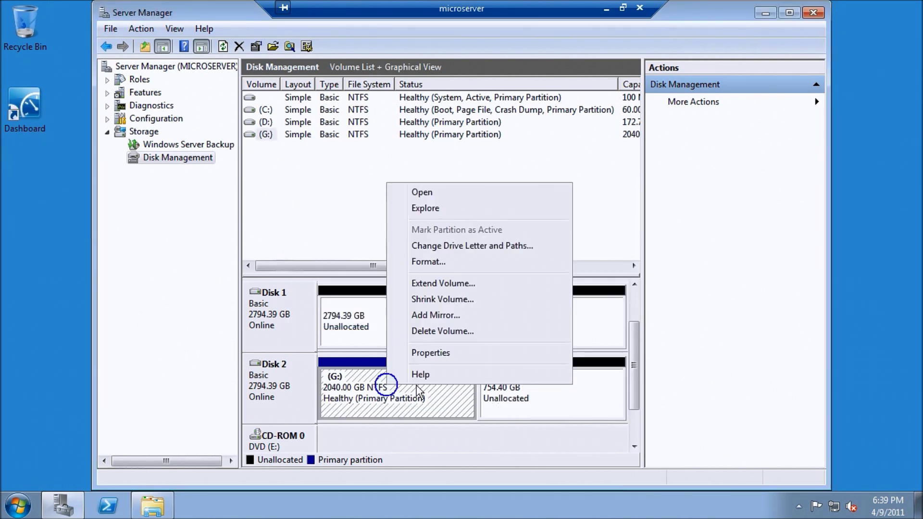
{"action": "left_click", "coordinate": [451, 329]}
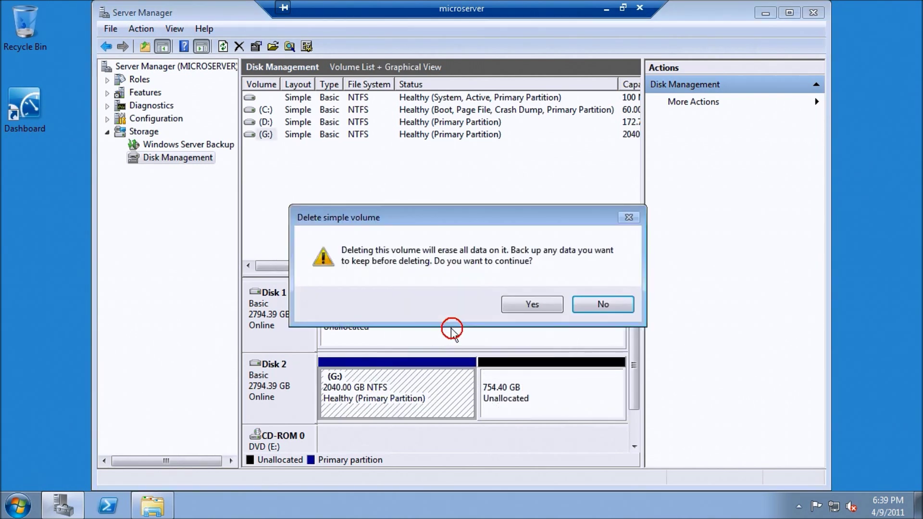
{"action": "left_click", "coordinate": [522, 304]}
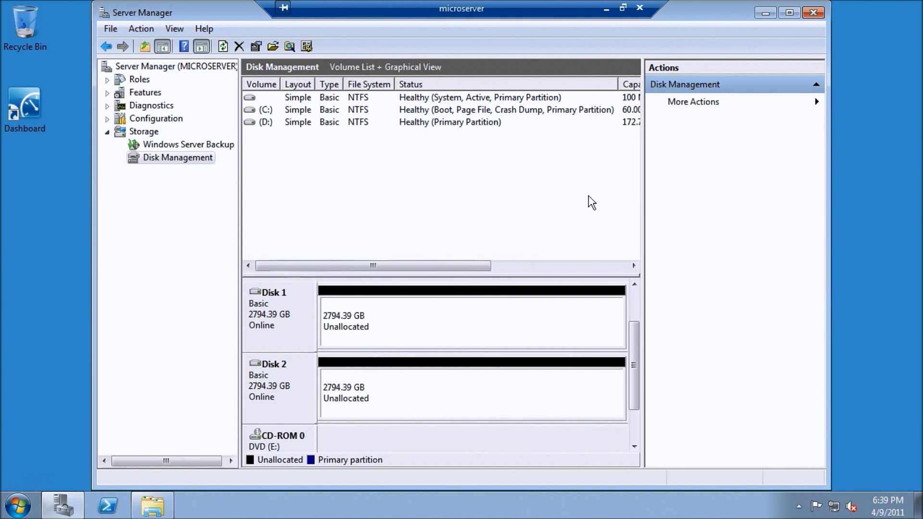
- In the Windows Home Server 2011 Dashboard, review the alert about unformatted hard disks without formatting them, and close the alert list
{"action": "left_click", "coordinate": [606, 10]}
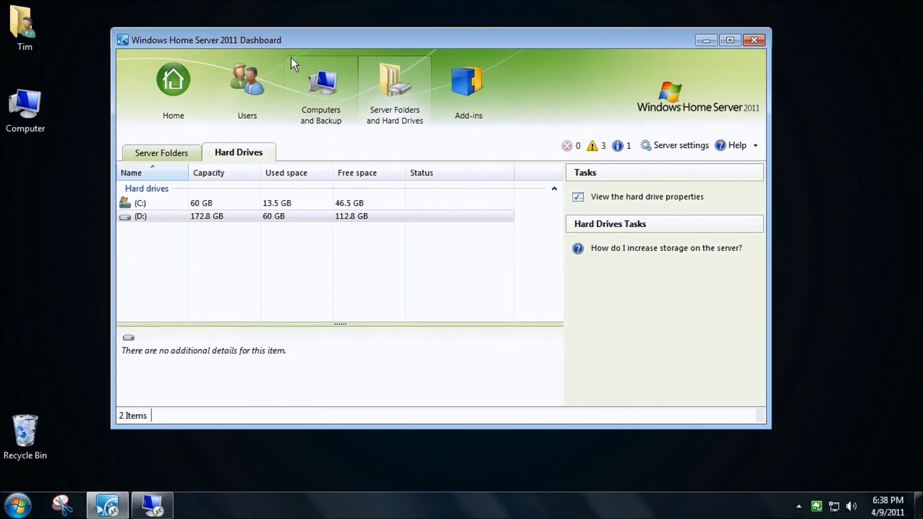
{"action": "left_click", "coordinate": [624, 152]}
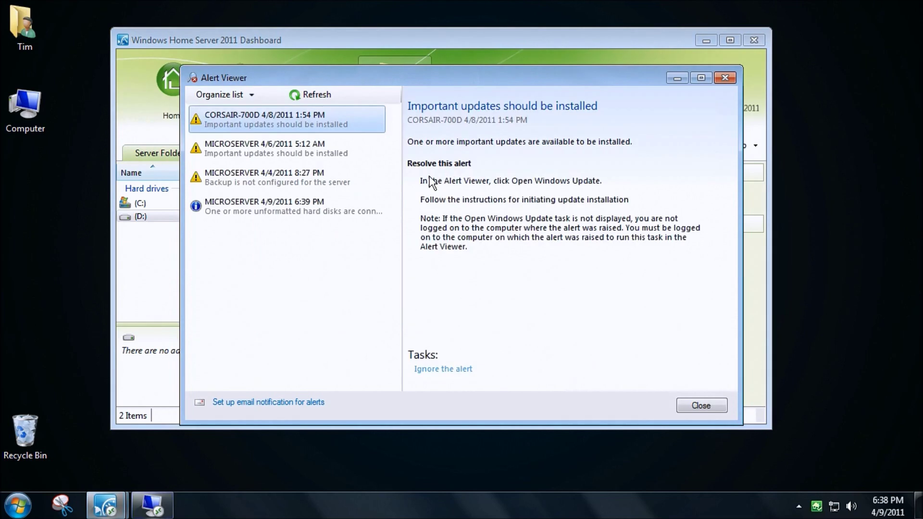
{"action": "left_click", "coordinate": [312, 210]}
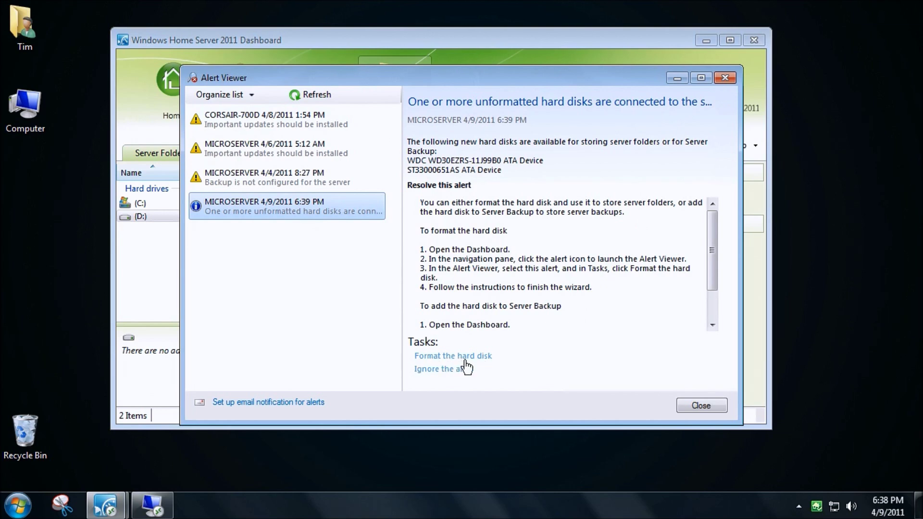
{"action": "left_click", "coordinate": [724, 78]}
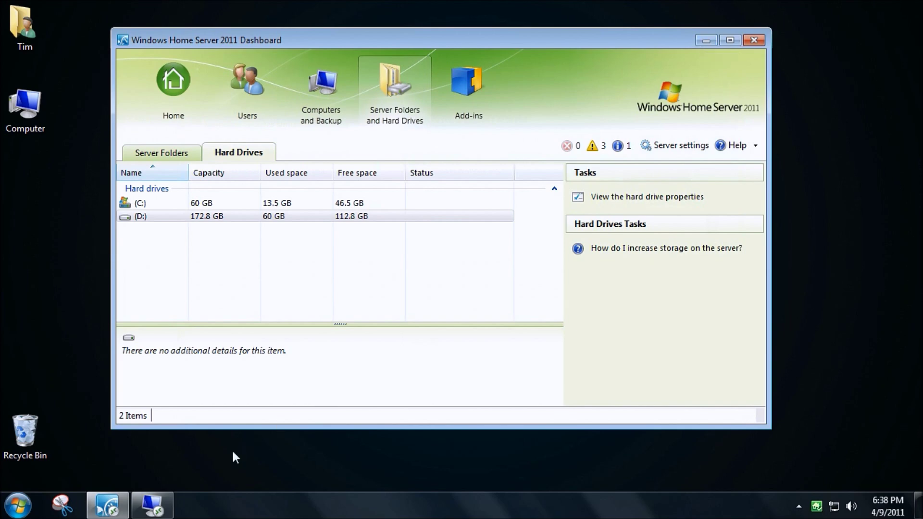
- Back in the remote Disk Management, create a 2861459 MB simple volume on Disk 1 with letter F, quick-formatted as NTFS and labelled New Volume
{"action": "left_click", "coordinate": [138, 508]}
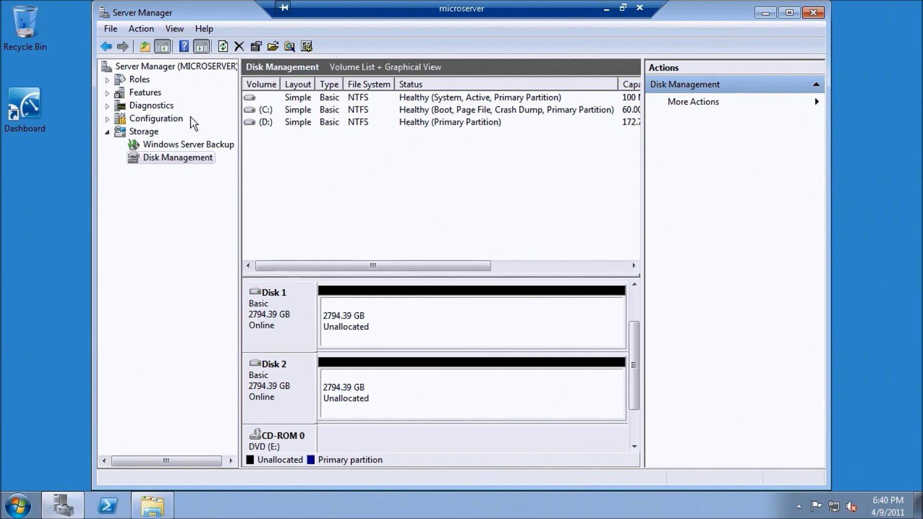
{"action": "left_click", "coordinate": [183, 158]}
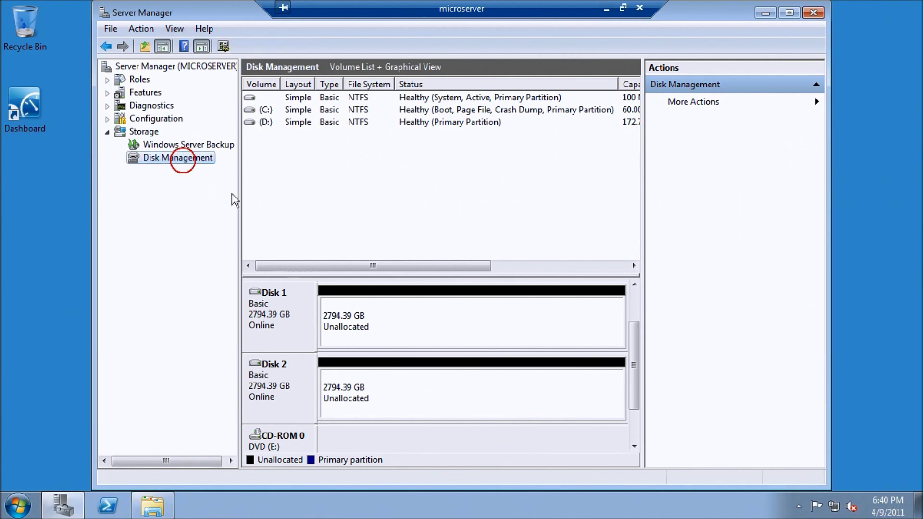
{"action": "right_click", "coordinate": [354, 321]}
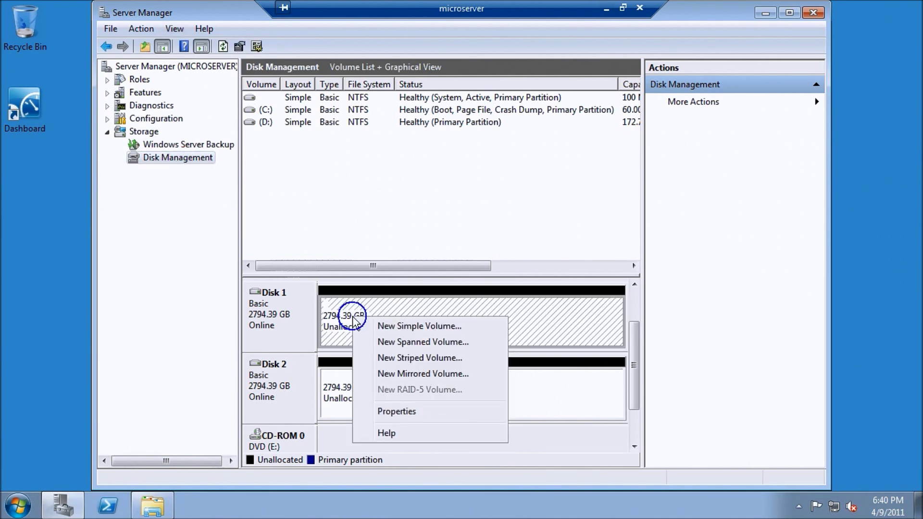
{"action": "left_click", "coordinate": [386, 326]}
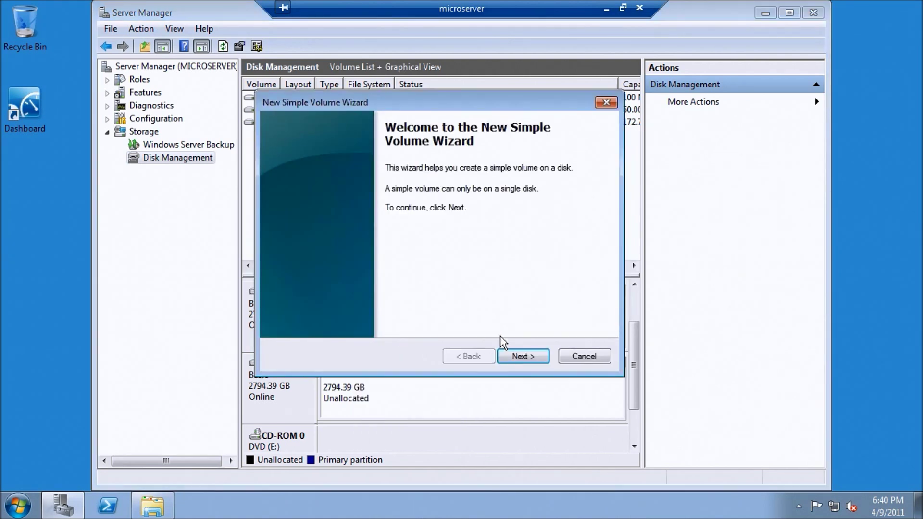
{"action": "left_click", "coordinate": [522, 357]}
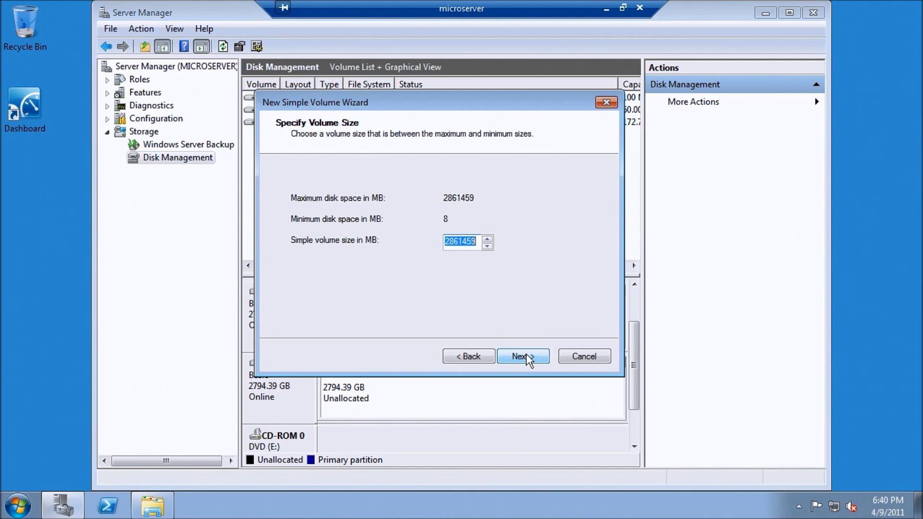
{"action": "left_click", "coordinate": [528, 358]}
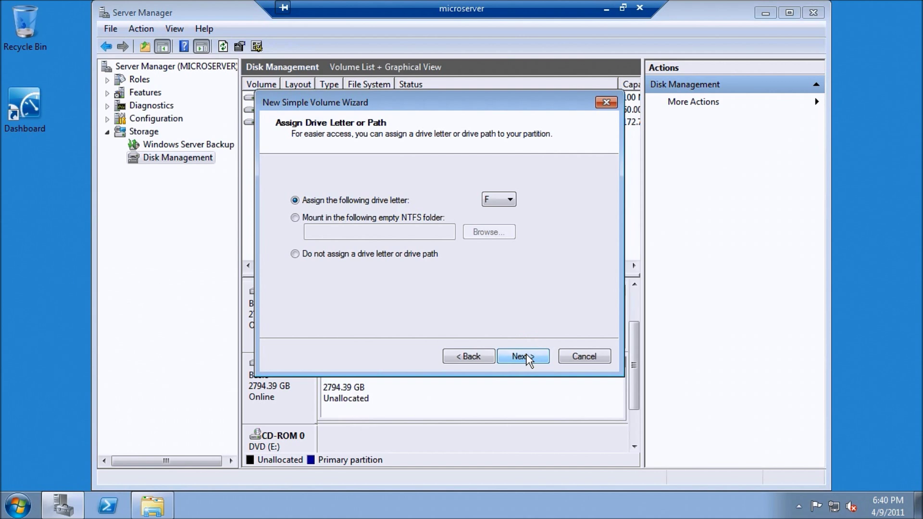
{"action": "left_click", "coordinate": [500, 199]}
{"action": "left_click", "coordinate": [529, 207]}
{"action": "left_click", "coordinate": [525, 355]}
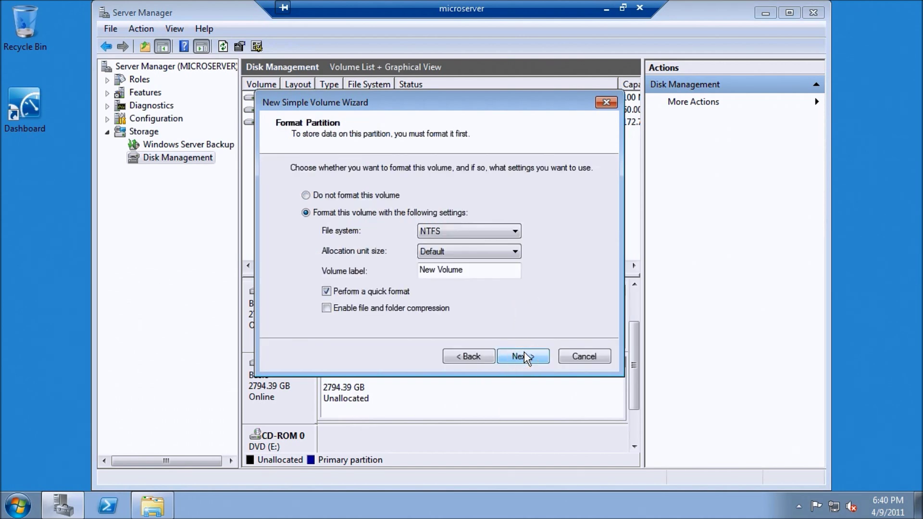
{"action": "left_click", "coordinate": [524, 356]}
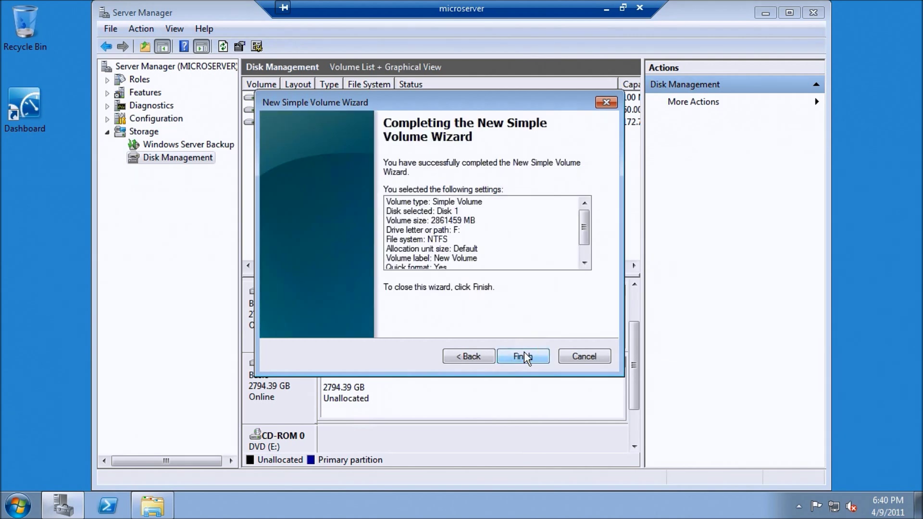
{"action": "left_click", "coordinate": [524, 353]}
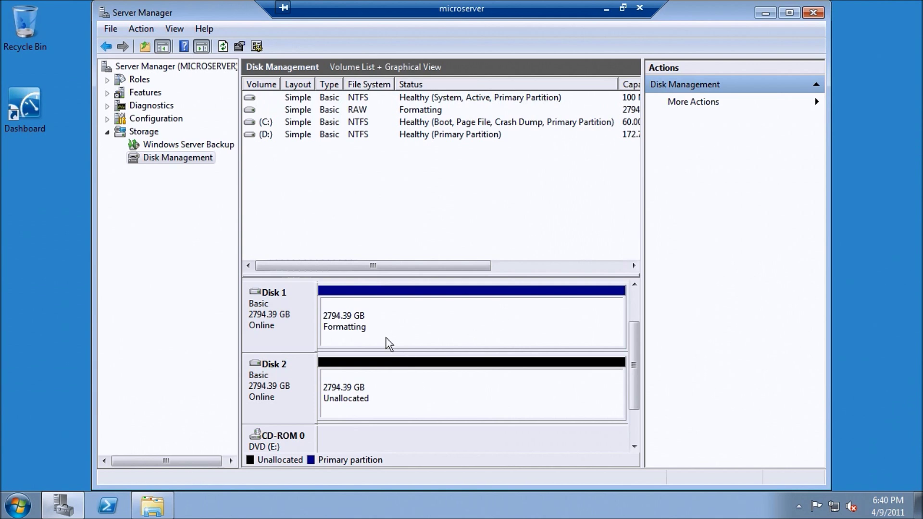
- Create a simple volume over all of Disk 2's unallocated space, keeping drive letter G and the default format settings
{"action": "left_click", "coordinate": [366, 389]}
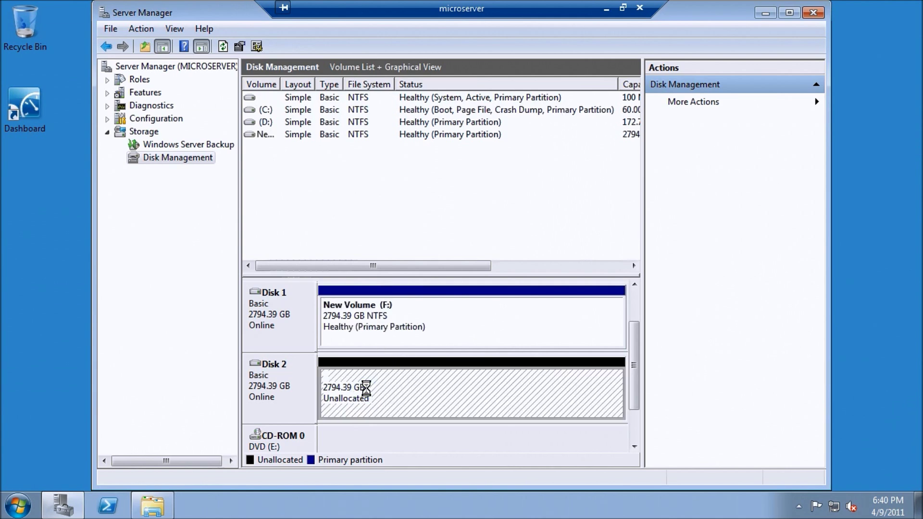
{"action": "right_click", "coordinate": [374, 386]}
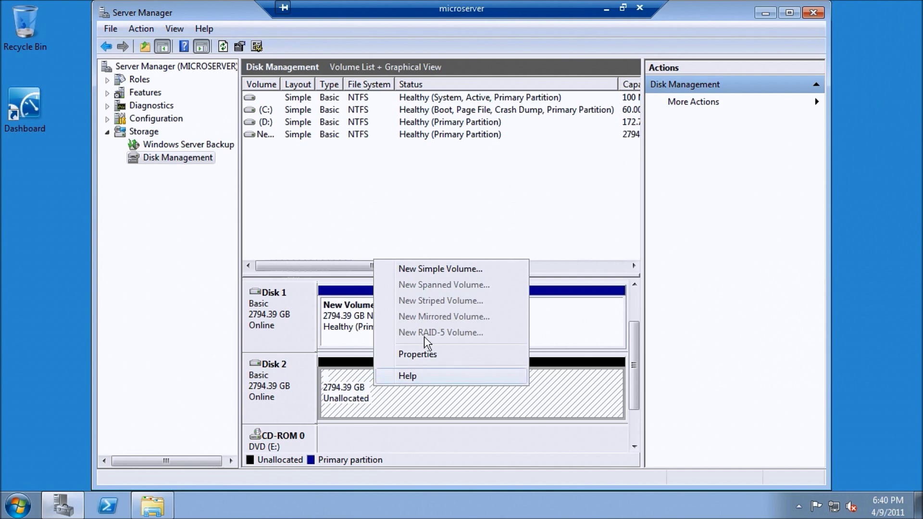
{"action": "left_click", "coordinate": [439, 268]}
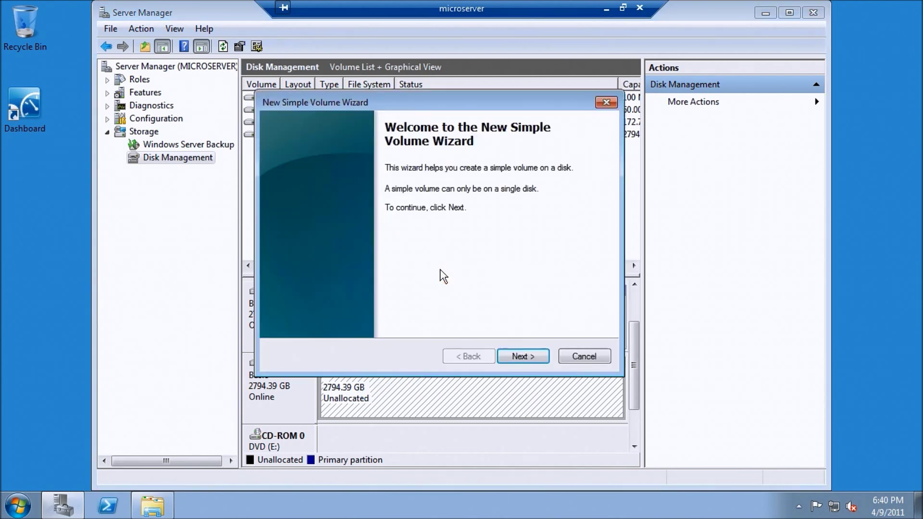
{"action": "left_click", "coordinate": [521, 359]}
{"action": "left_click", "coordinate": [526, 357]}
{"action": "left_click", "coordinate": [526, 356]}
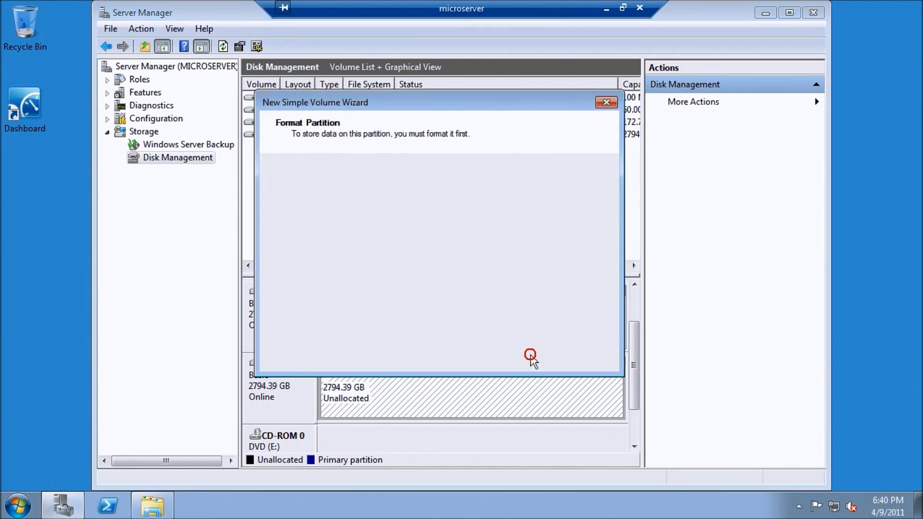
{"action": "left_click", "coordinate": [533, 355]}
{"action": "left_click", "coordinate": [524, 356]}
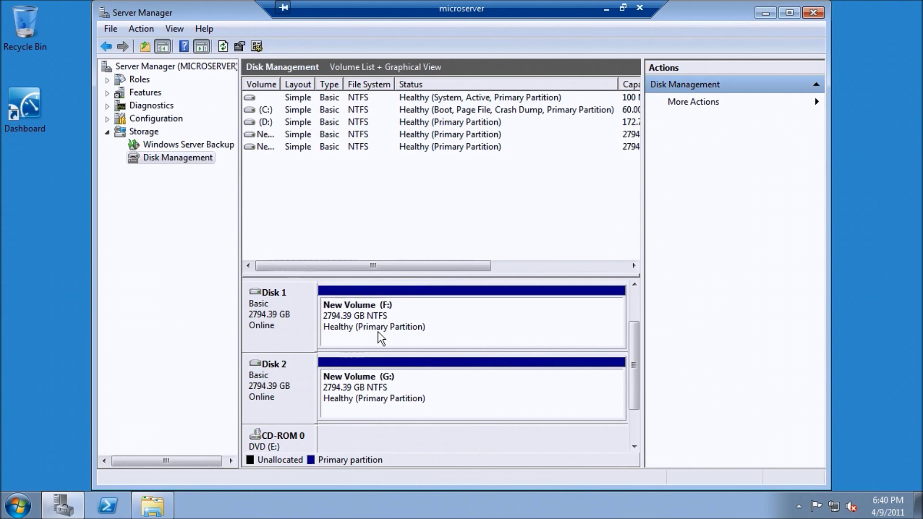
- Widen the Name column in the Dashboard's hard drive list to read the new volumes' names, and return to the microserver remote desktop
{"action": "left_click", "coordinate": [606, 9]}
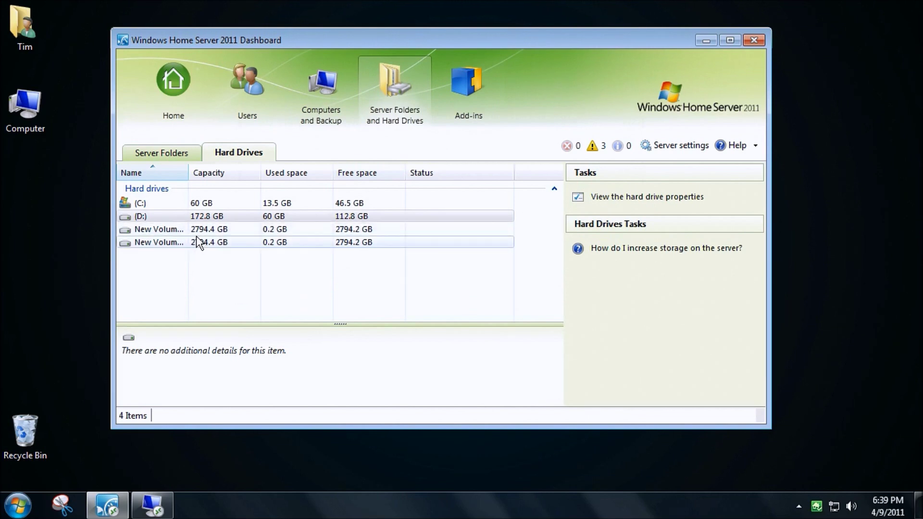
{"action": "left_click_drag", "start_coordinate": [189, 178], "coordinate": [247, 175]}
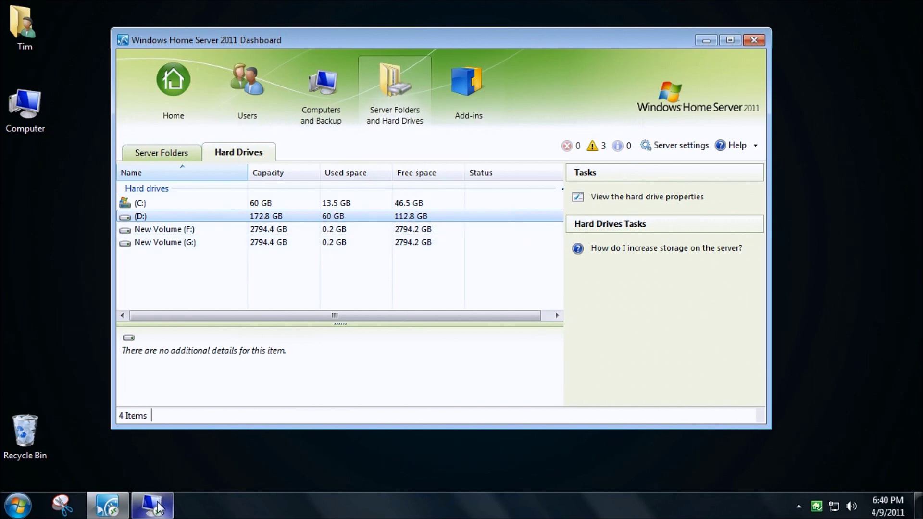
{"action": "mouse_move", "coordinate": [159, 507]}
{"action": "left_click", "coordinate": [163, 423]}
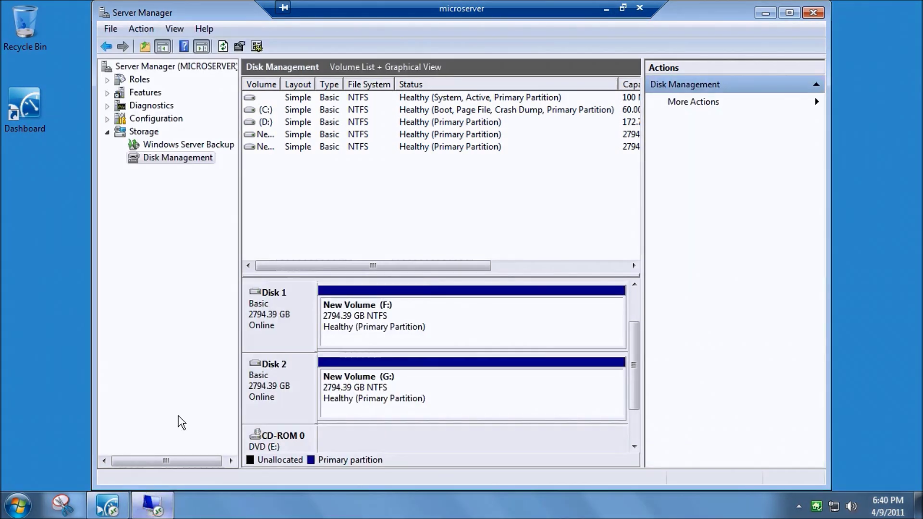
- Delete New Volume (F:) on Disk 1 and accept erasing its data
{"action": "right_click", "coordinate": [376, 307]}
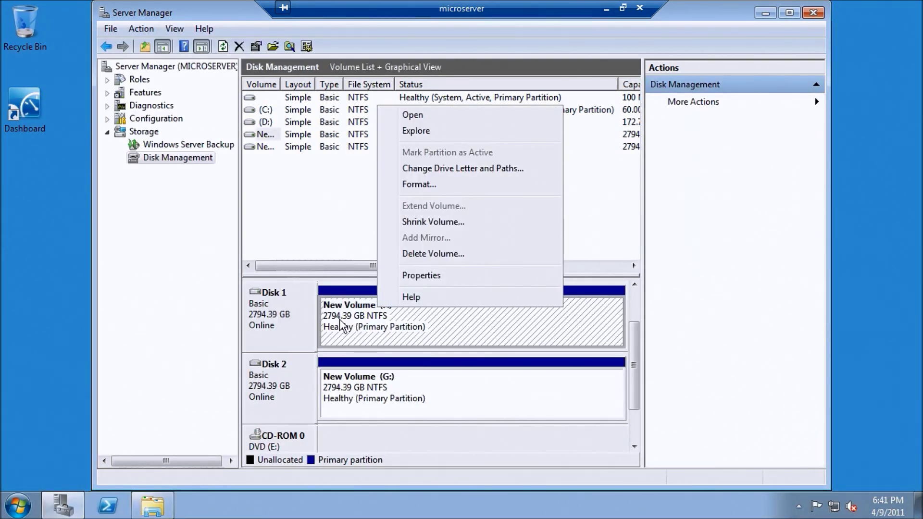
{"action": "left_click", "coordinate": [364, 383]}
{"action": "left_click", "coordinate": [363, 321]}
{"action": "left_click", "coordinate": [358, 377]}
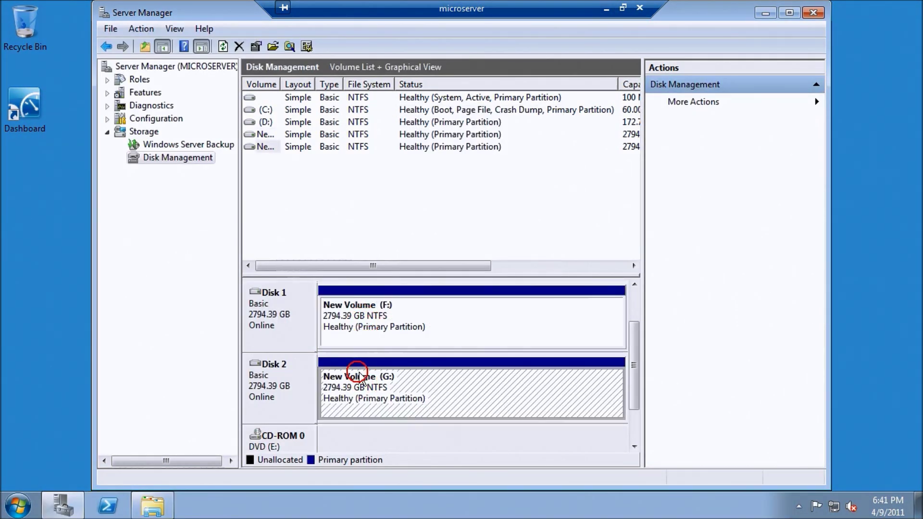
{"action": "right_click", "coordinate": [406, 320]}
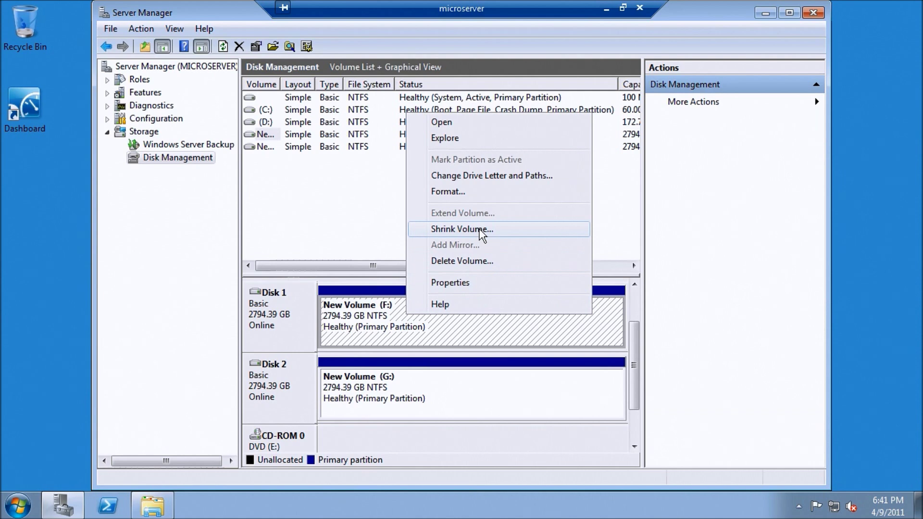
{"action": "left_click", "coordinate": [469, 265]}
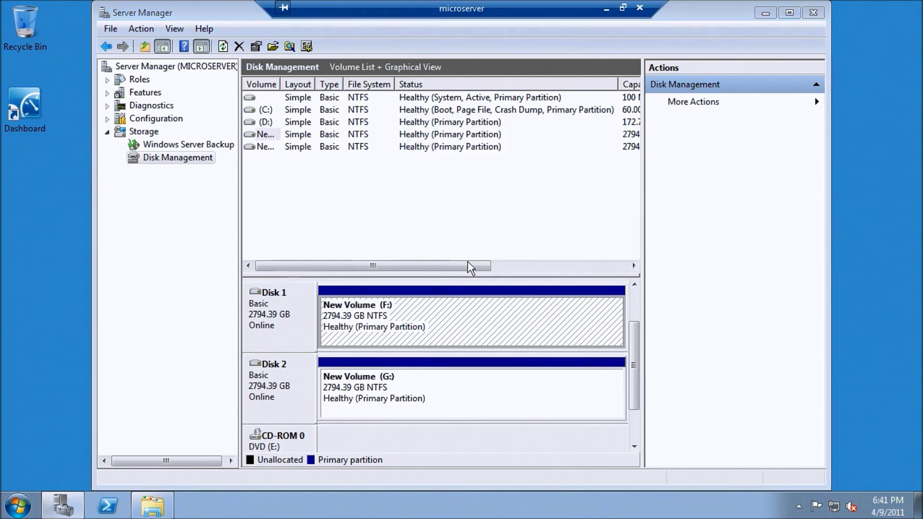
{"action": "left_click", "coordinate": [528, 307]}
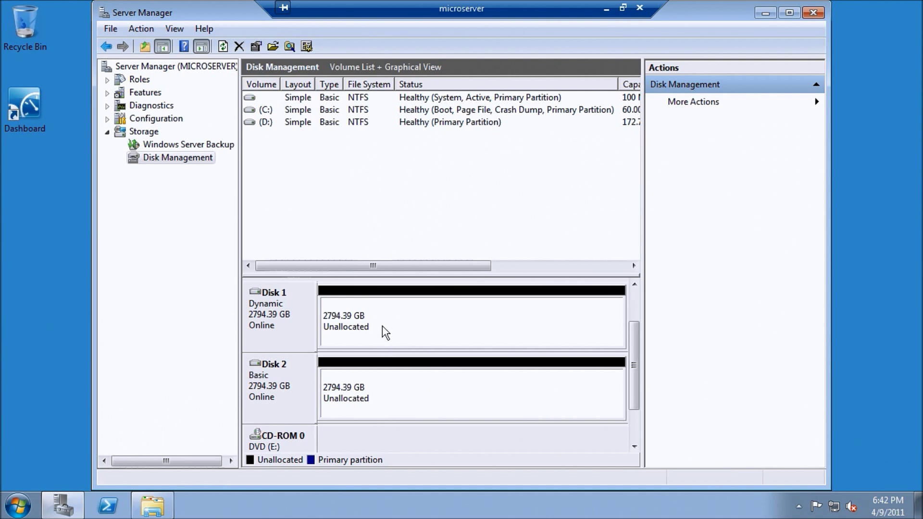
- Start a new mirrored volume on Disk 1's unallocated space and add Disk 2 to it, keeping the size at 2861459 MB
{"action": "right_click", "coordinate": [374, 310]}
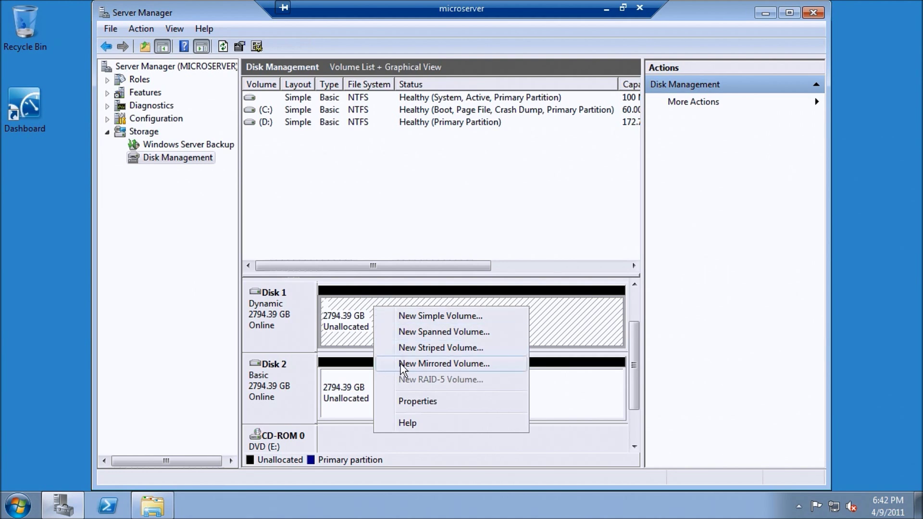
{"action": "left_click", "coordinate": [417, 363]}
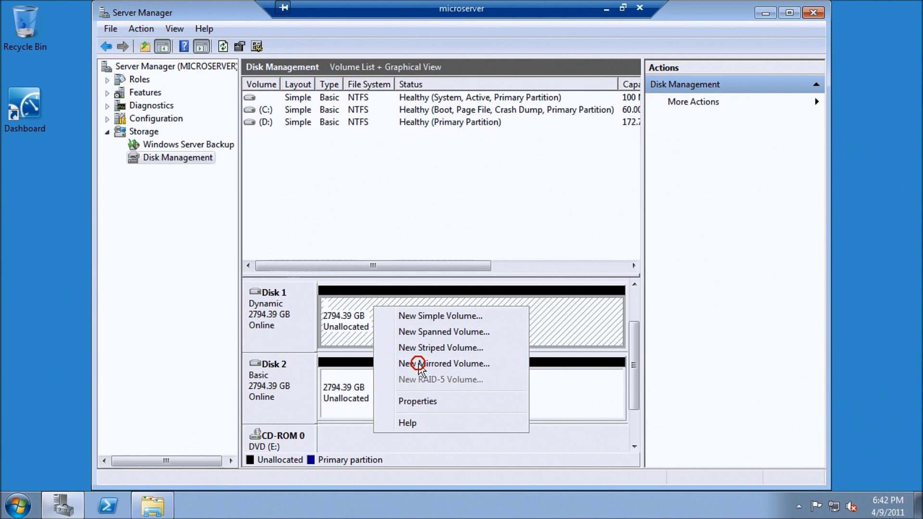
{"action": "left_click", "coordinate": [519, 368]}
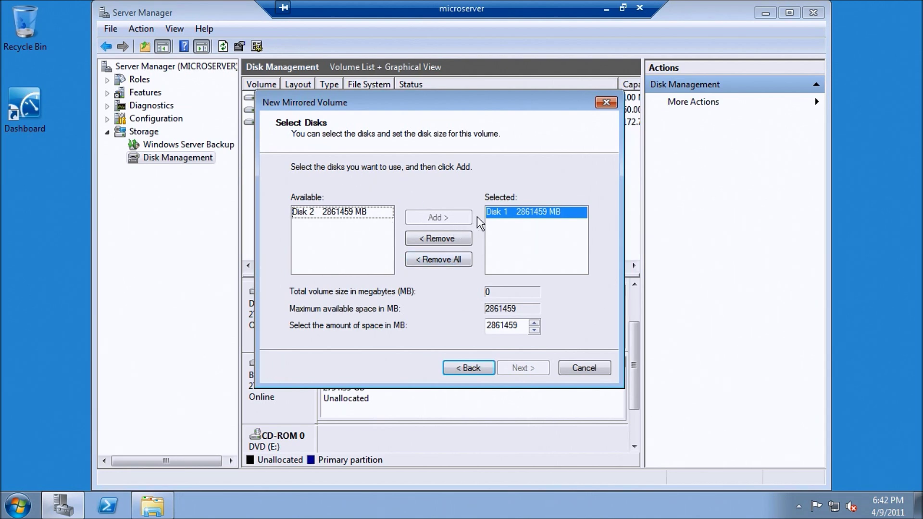
{"action": "left_click", "coordinate": [346, 214]}
{"action": "left_click", "coordinate": [440, 219]}
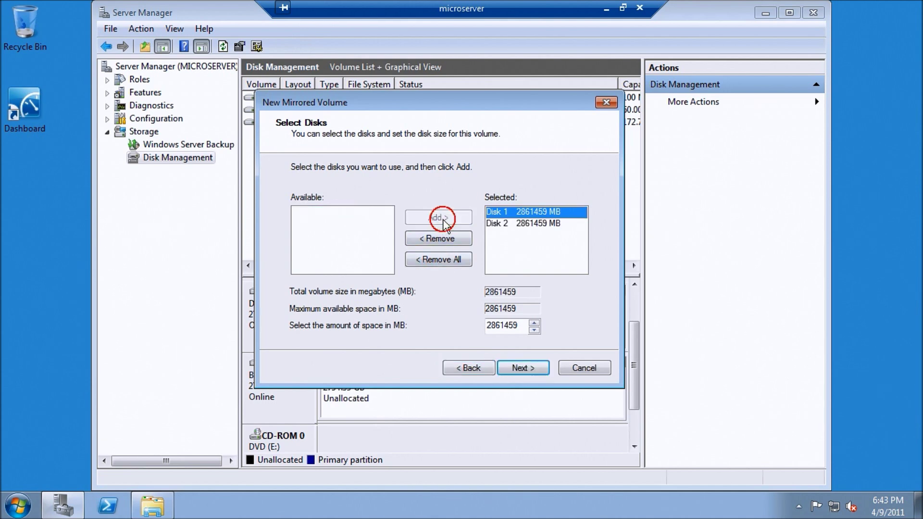
{"action": "left_click", "coordinate": [526, 368]}
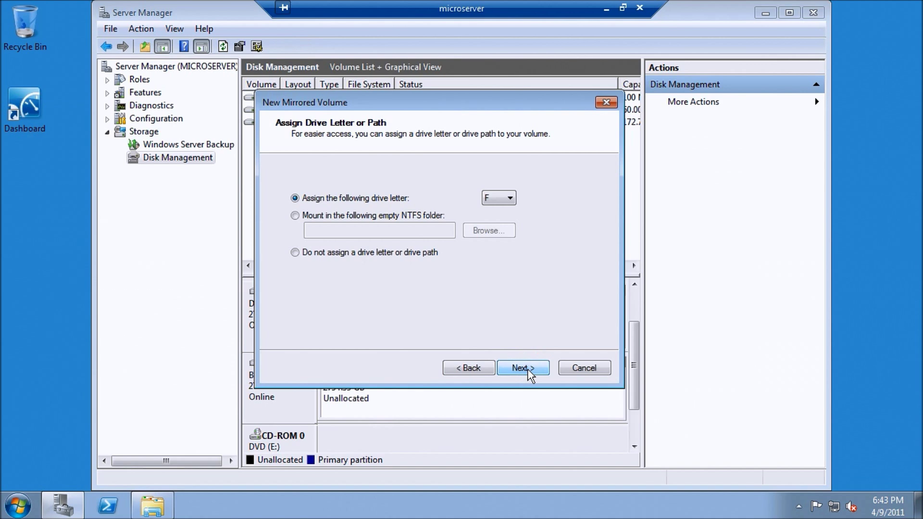
- Create the mirror with drive letter F, quick-formatted as NTFS and labelled New Volume, accepting the conversion to dynamic disks
{"action": "left_click", "coordinate": [525, 368]}
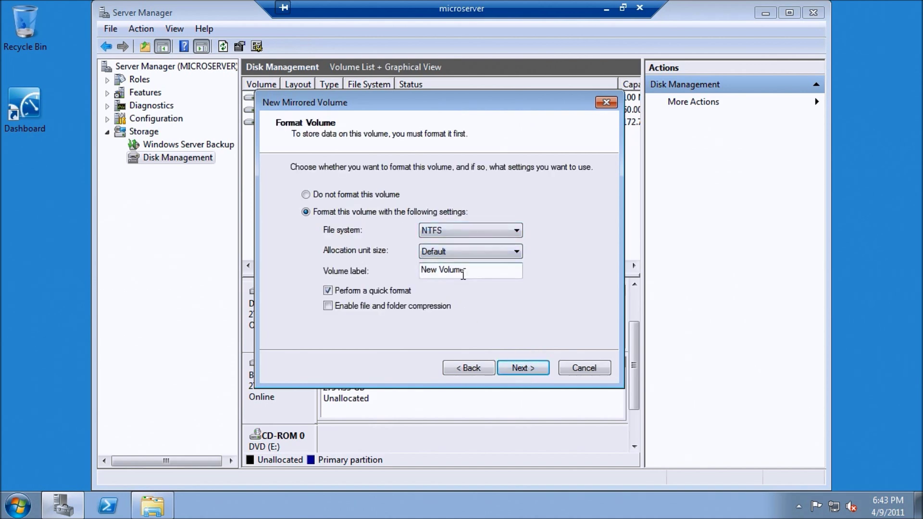
{"action": "left_click", "coordinate": [518, 366]}
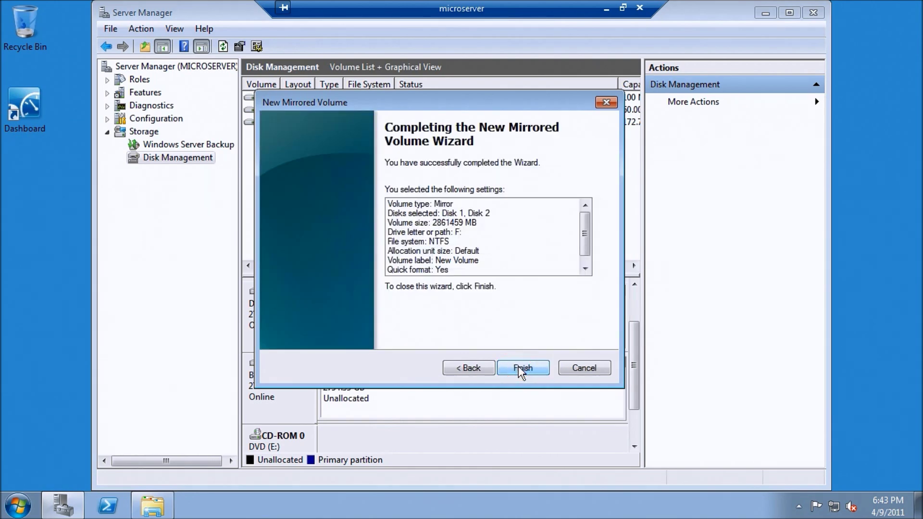
{"action": "left_click", "coordinate": [518, 368]}
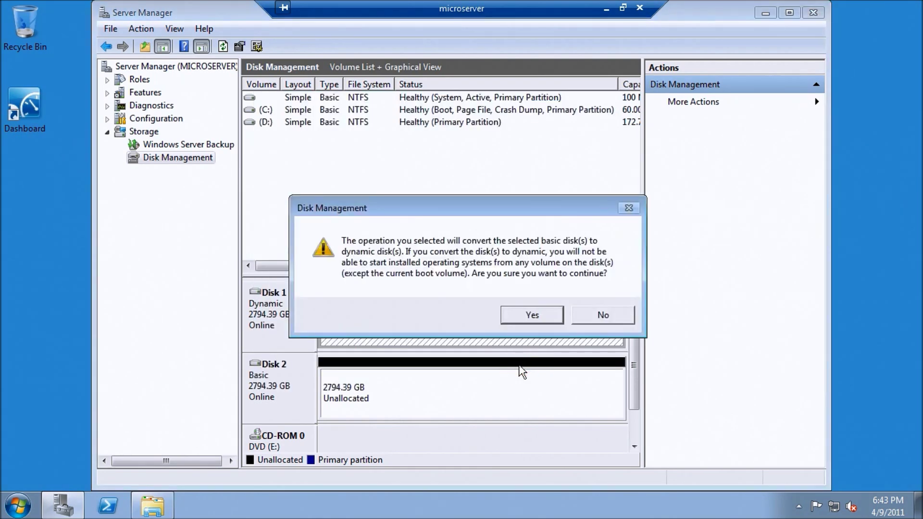
{"action": "left_click", "coordinate": [517, 313]}
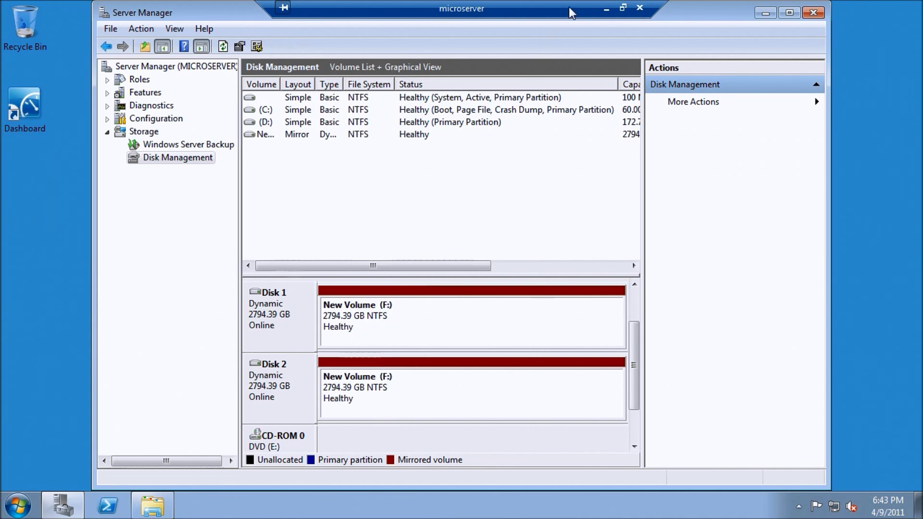
- Switch to the Windows Home Server 2011 Dashboard, examine New Volume (F:) in the hard drive list, and return to the microserver remote desktop
{"action": "left_click", "coordinate": [607, 8]}
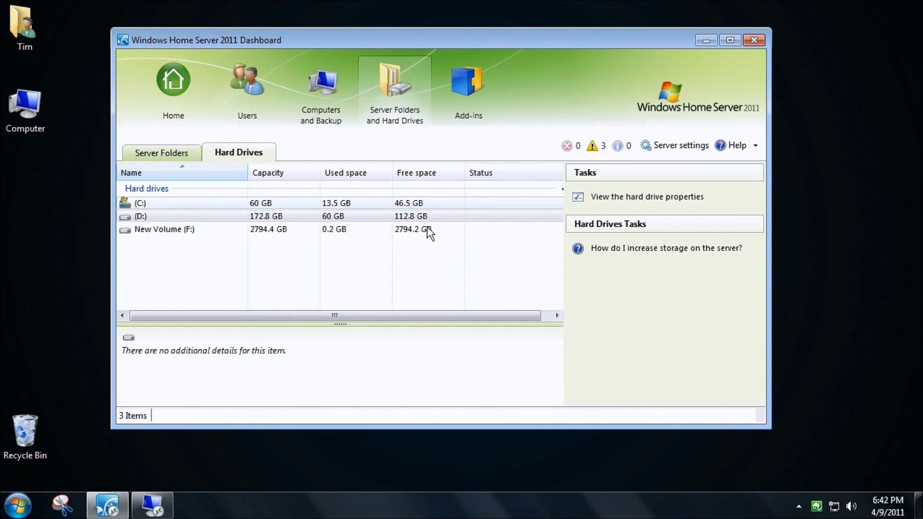
{"action": "left_click", "coordinate": [251, 230]}
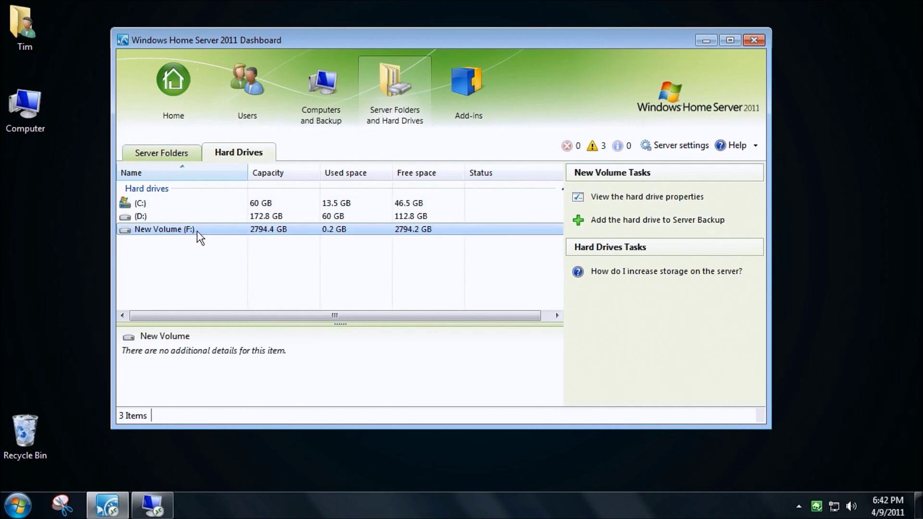
{"action": "left_click", "coordinate": [152, 505]}
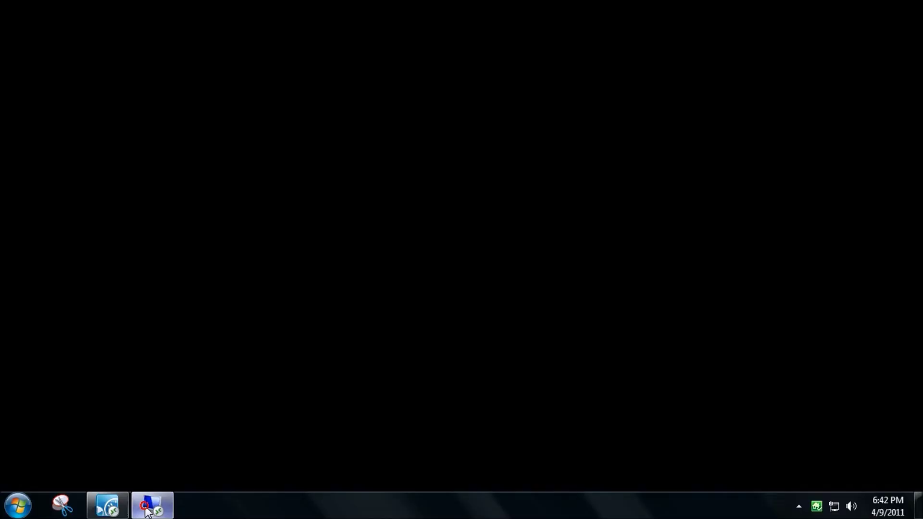